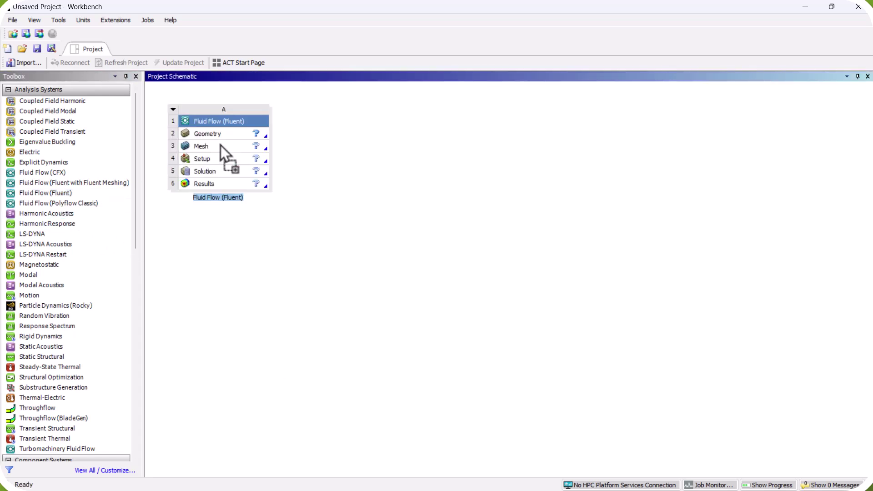
Step: Add a Fluid Flow (Fluent) system to the project and start a new DesignModeler geometry for it
click(217, 131)
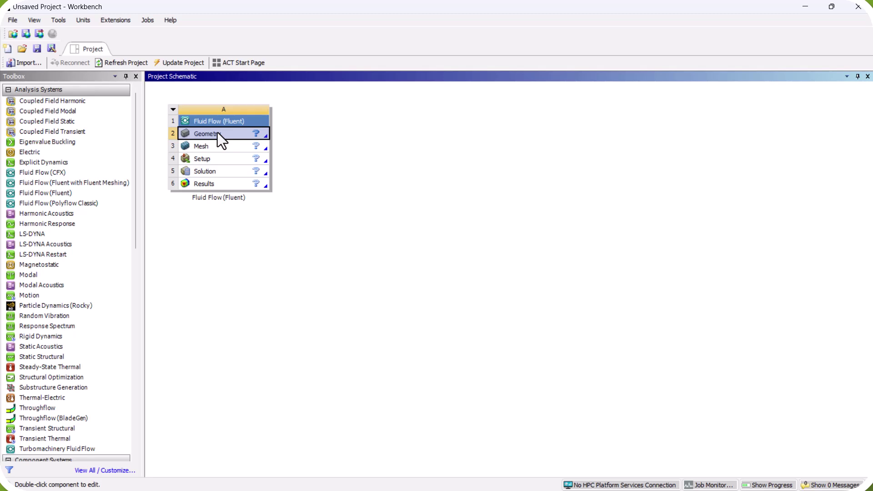
right_click(218, 133)
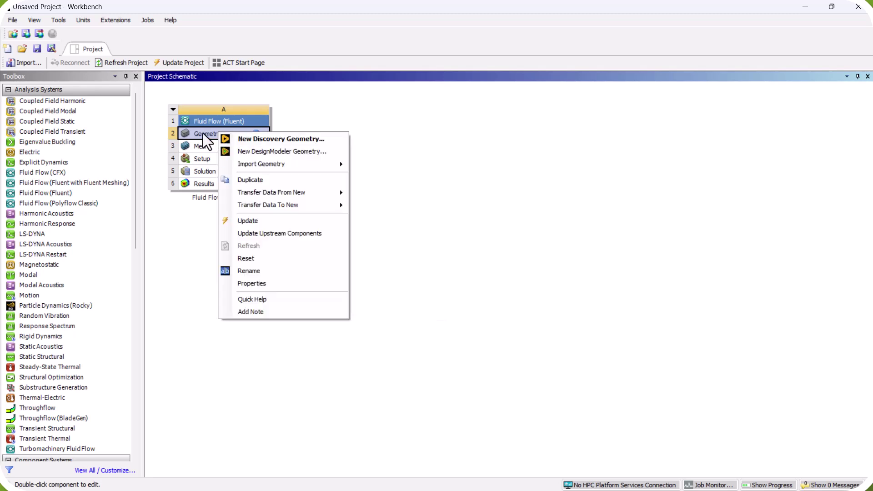
click(302, 151)
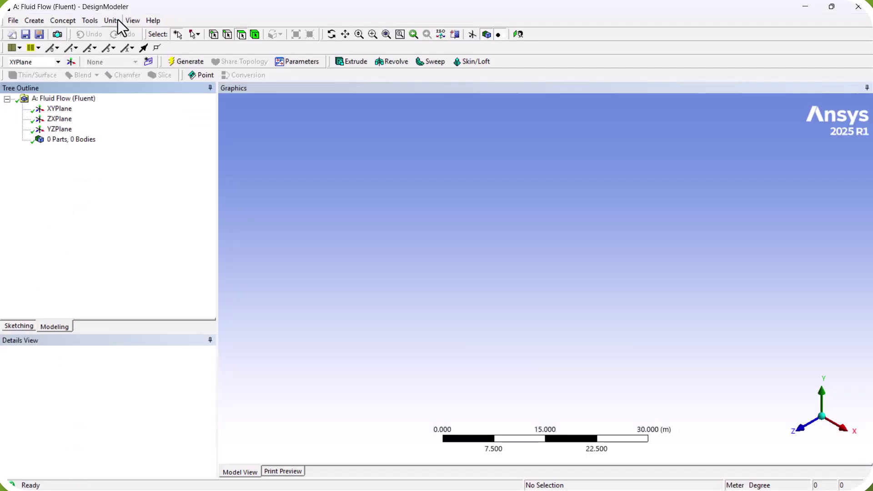
Step: Switch the model units to centimeters and create Sketch1 on the XY plane
click(116, 20)
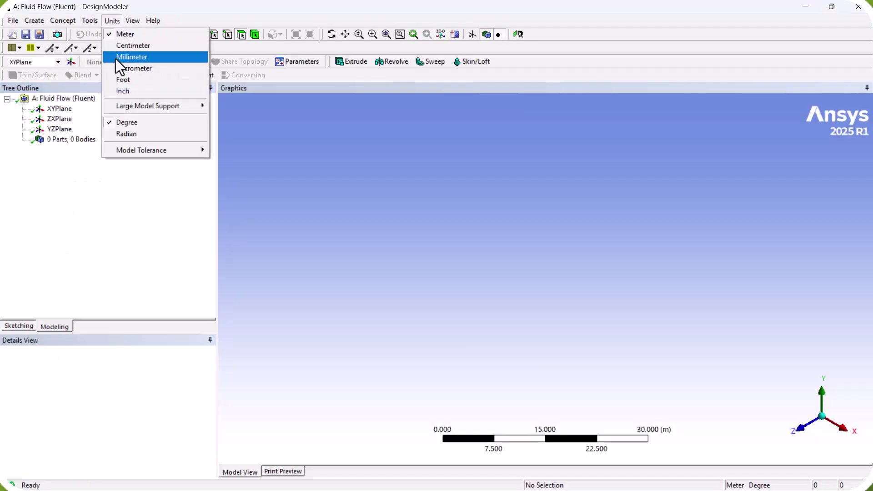
click(136, 46)
click(60, 109)
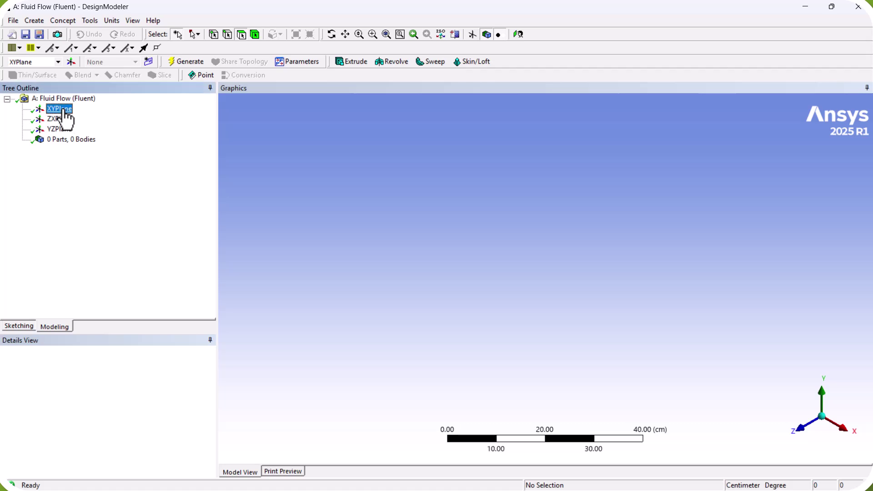
click(148, 62)
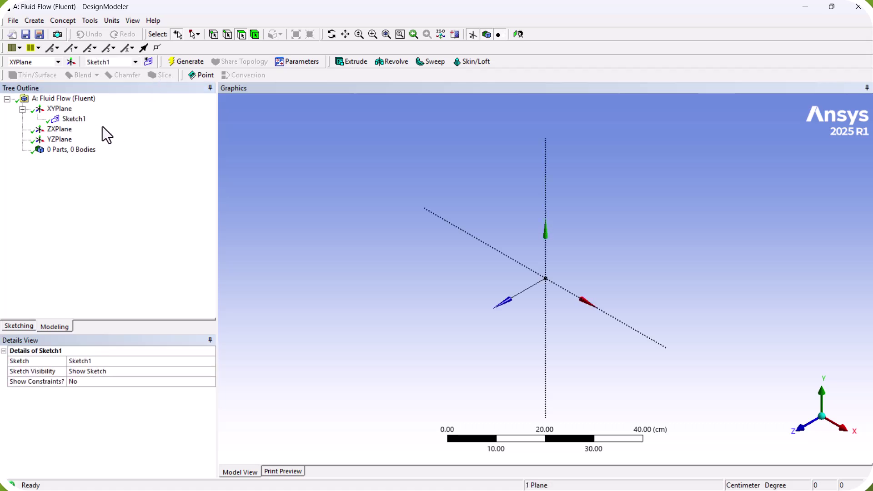
click(71, 119)
Step: Draw a rectangle on Sketch1 from the origin up and to the right, viewed along Z
click(23, 325)
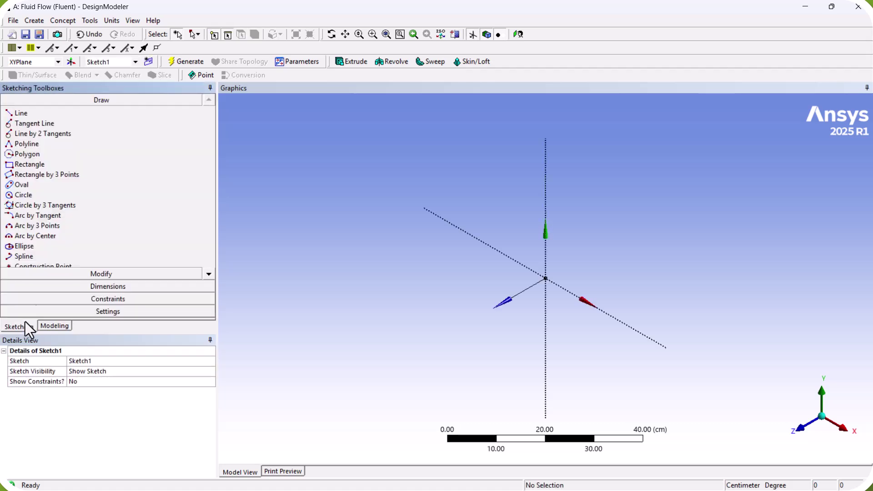
click(35, 163)
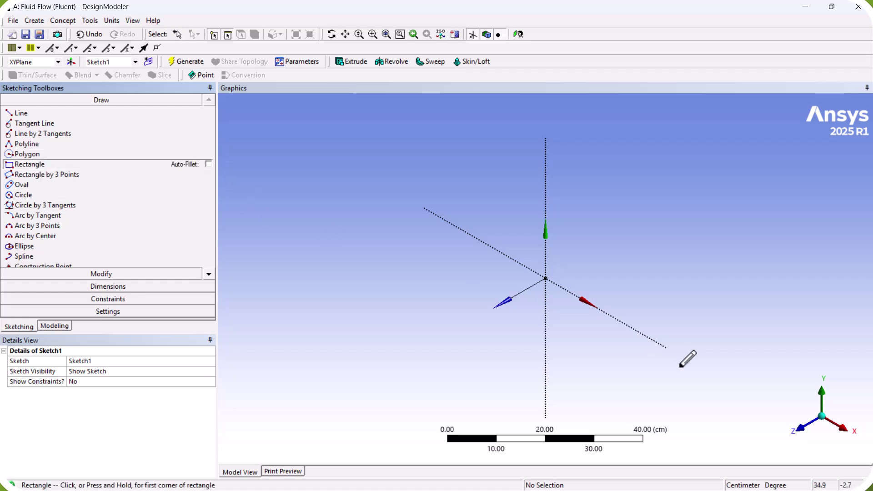
click(806, 432)
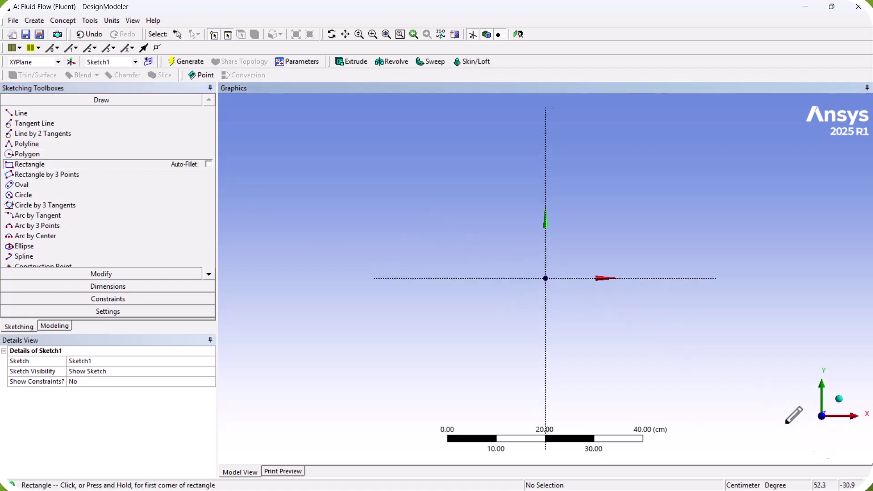
click(545, 278)
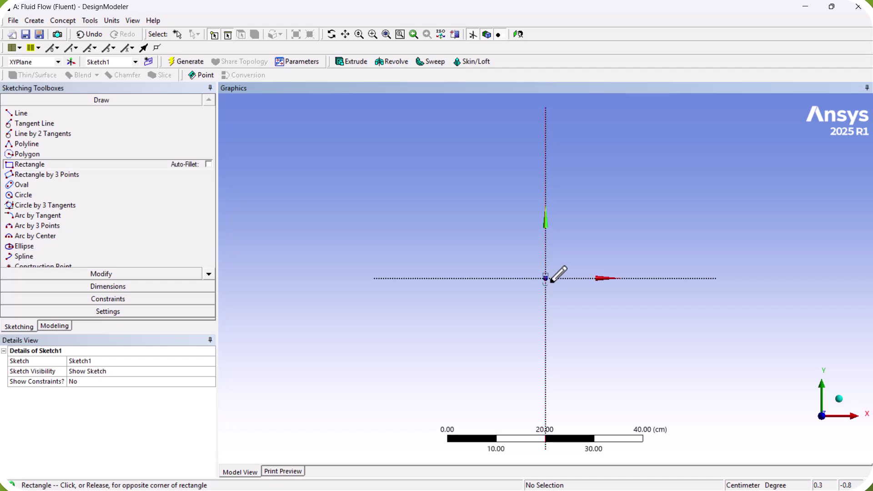
click(649, 261)
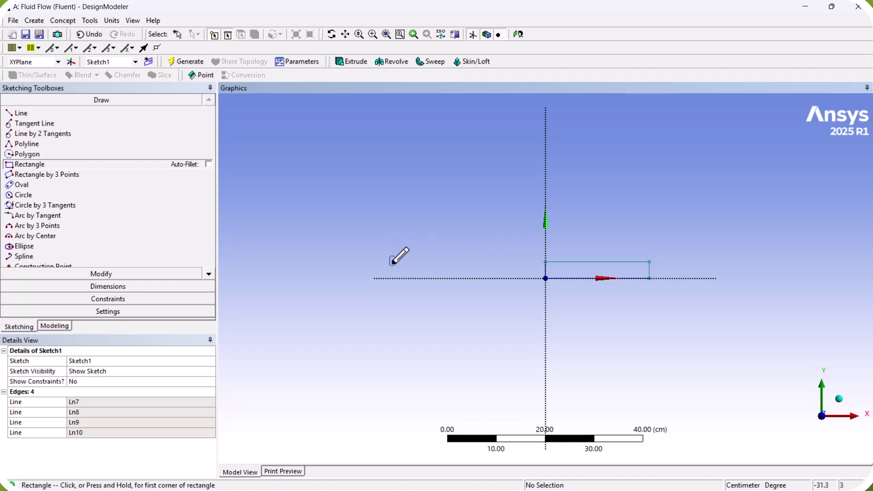
Step: Add a height dimension V1 on the left edge and width H2 on the bottom edge
click(113, 286)
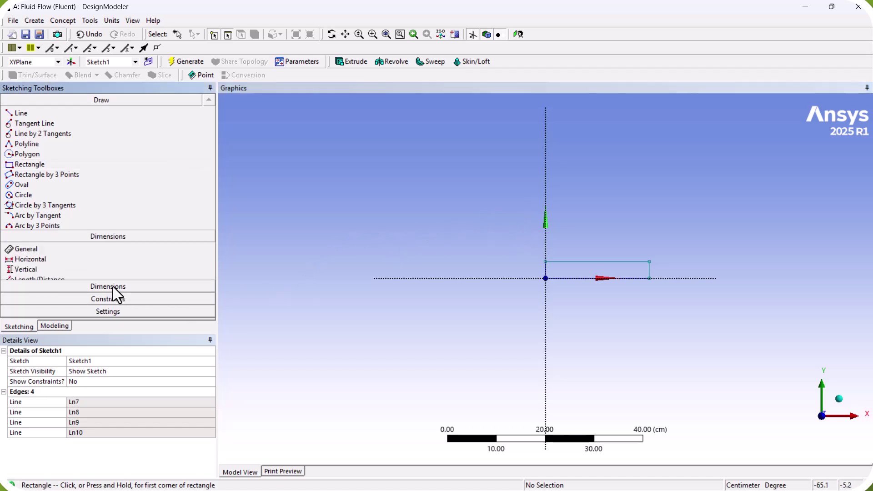
click(545, 270)
click(516, 273)
click(566, 278)
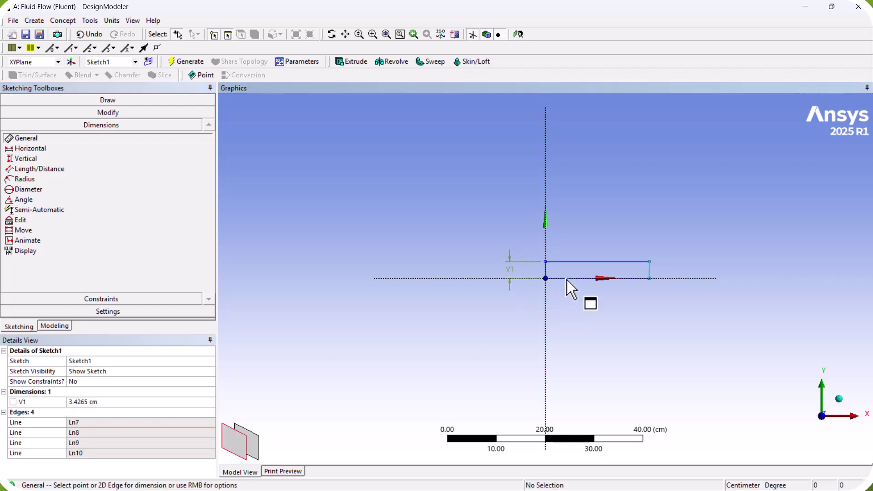
click(574, 305)
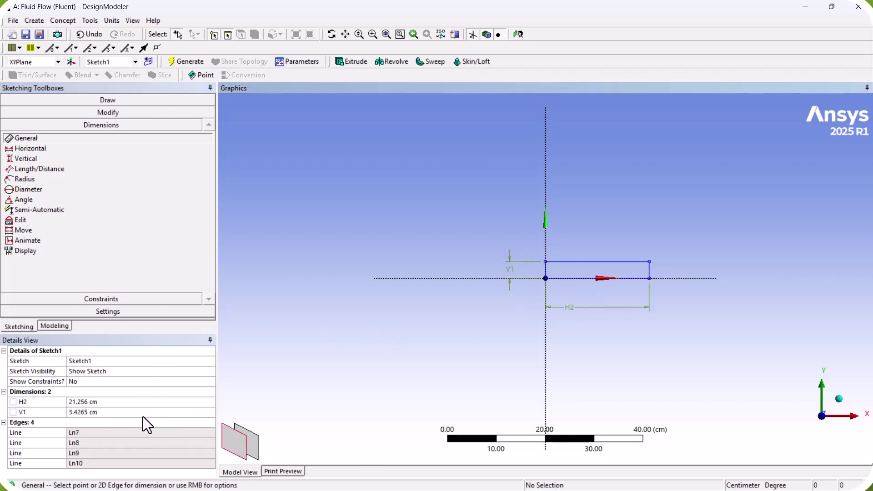
Step: Set H2 to 100 cm and V1 to 10 cm, then zoom to fit the rectangle
click(121, 403)
text(100)
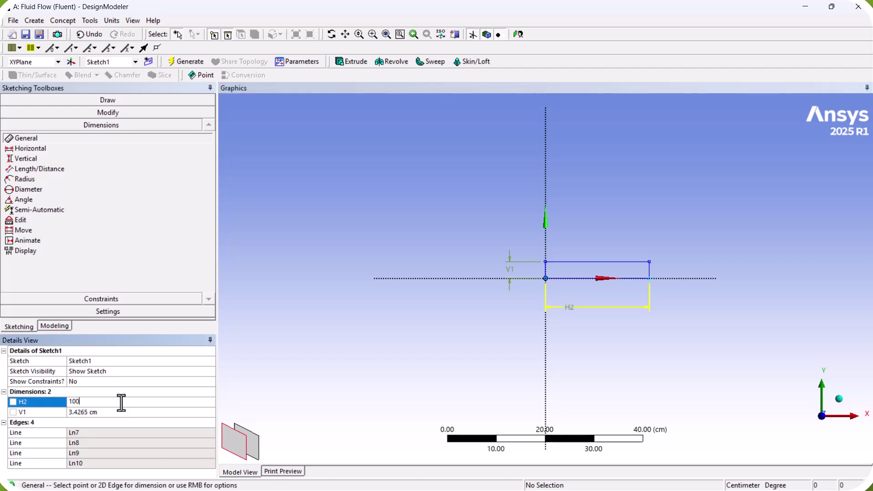
click(122, 411)
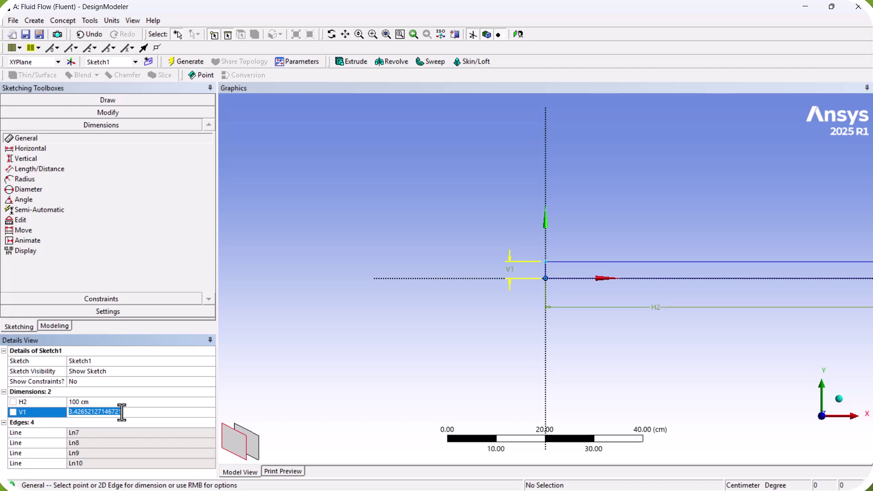
text(10)
key(Return)
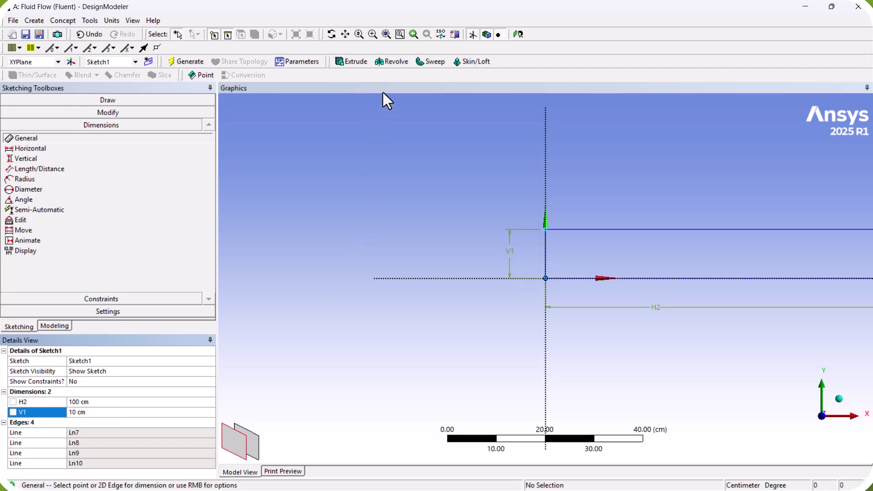
click(385, 35)
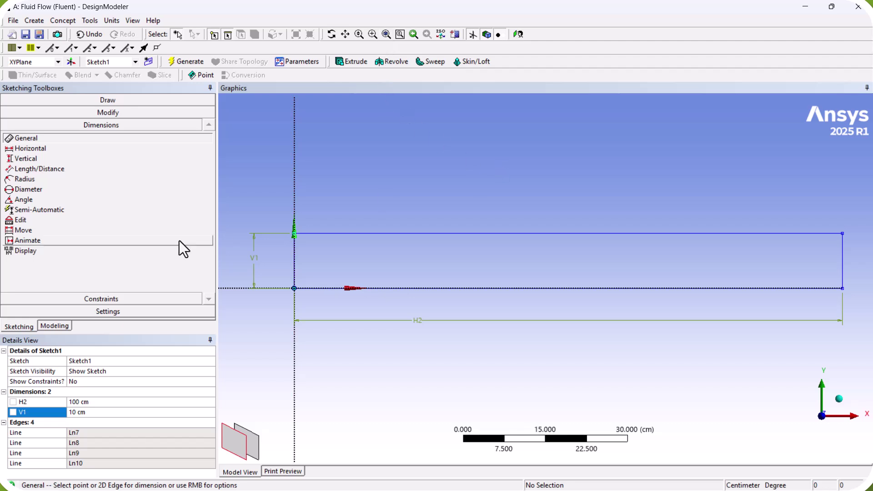
Step: Split the rectangle's top edge at two points
click(100, 113)
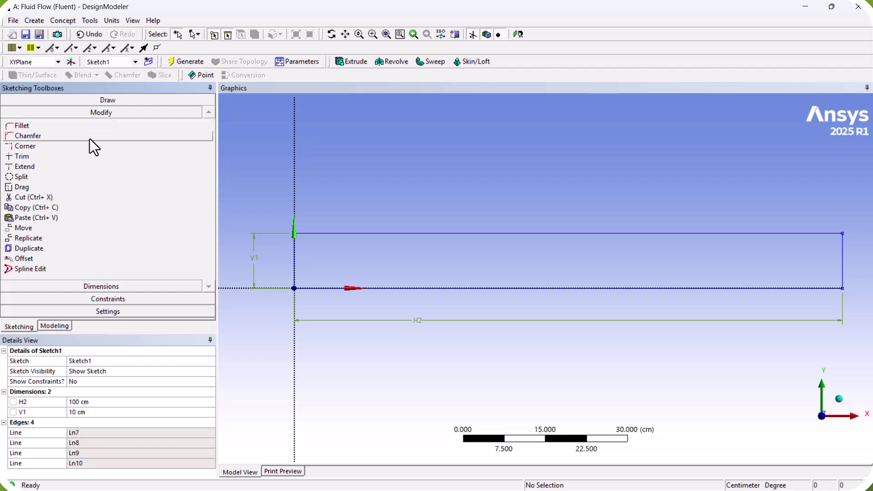
click(43, 177)
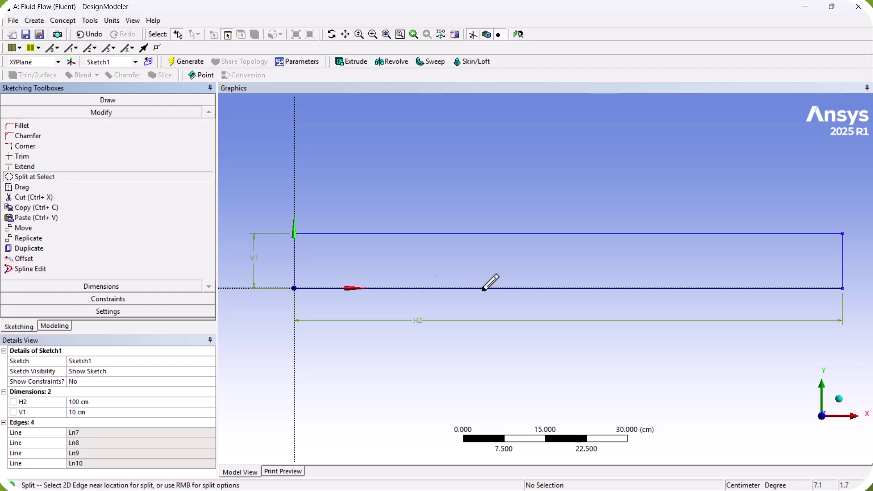
click(515, 233)
click(557, 233)
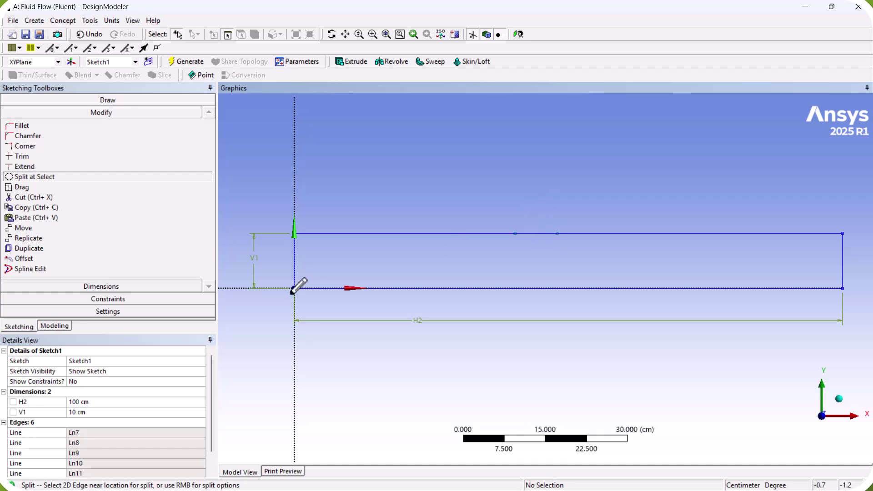
Step: Dimension the left and right top-edge segments as H3 and H4
click(127, 285)
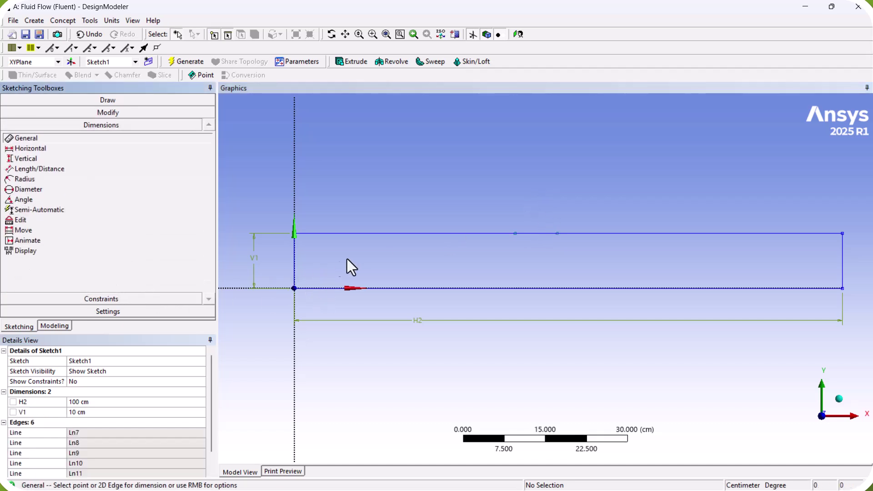
click(380, 234)
click(388, 207)
click(598, 234)
click(604, 216)
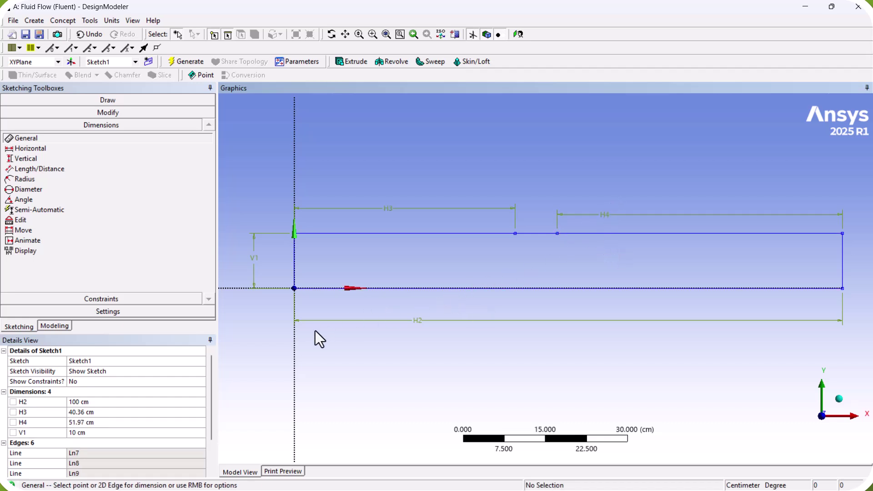
Step: Set both H3 and H4 to 48 cm, leaving a 4 cm middle gap
click(118, 411)
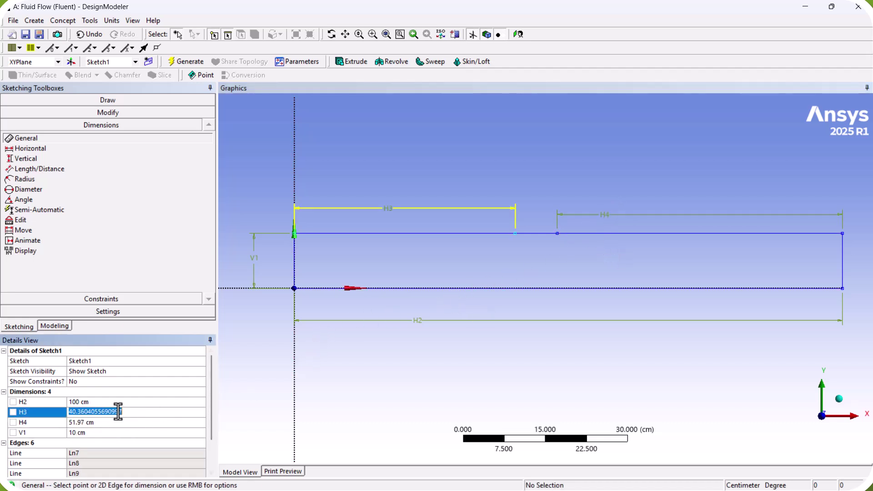
text(48)
key(Return)
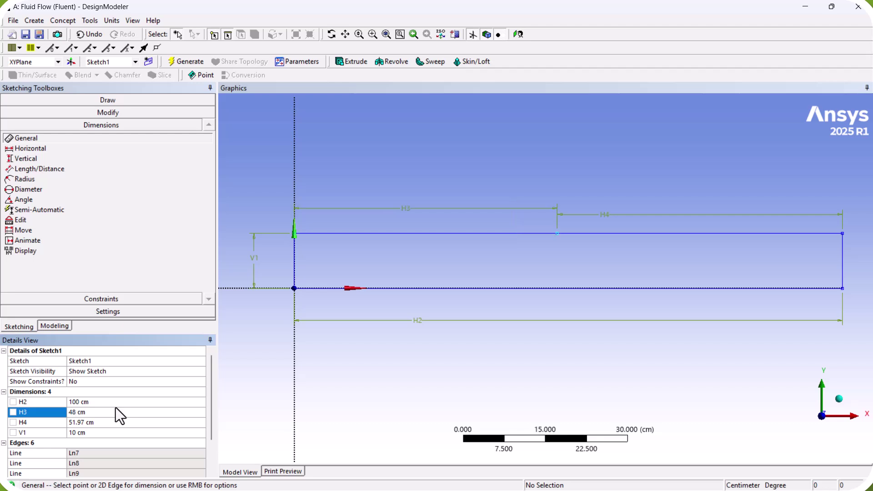
click(118, 418)
text(48)
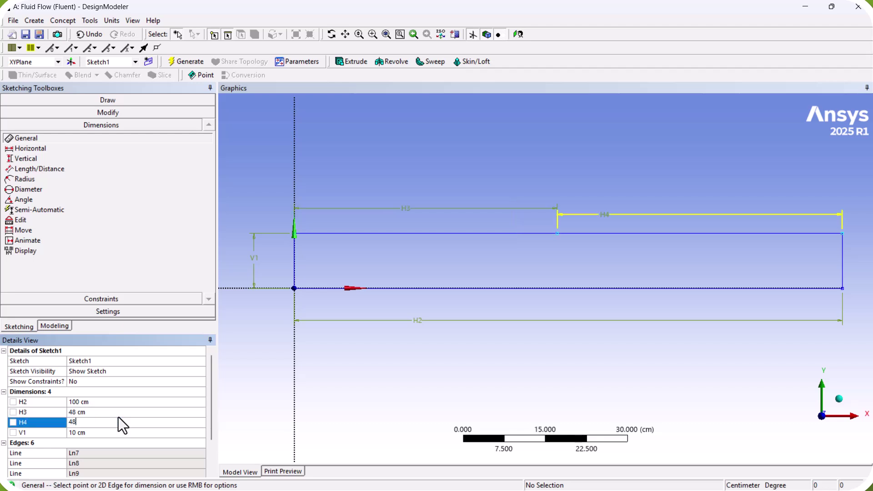
key(Return)
scroll(515, 262, down, 1)
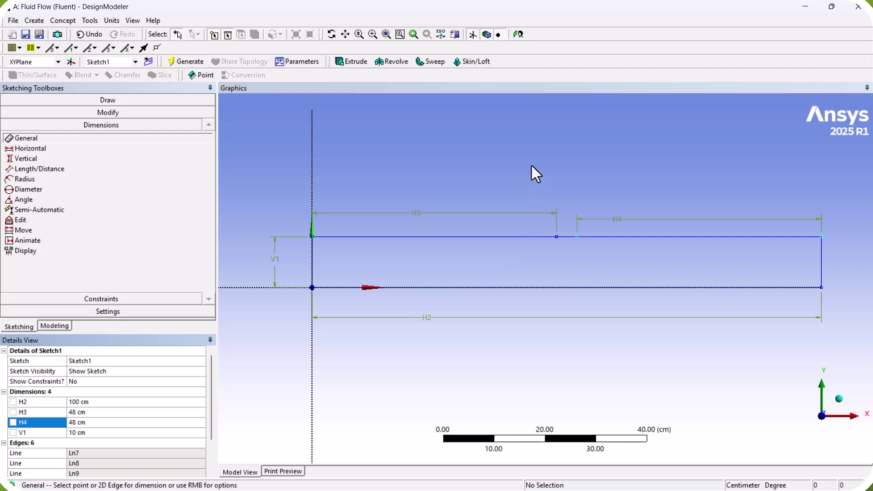
scroll(479, 209, down, 1)
scroll(479, 209, down, 1)
scroll(512, 268, up, 1)
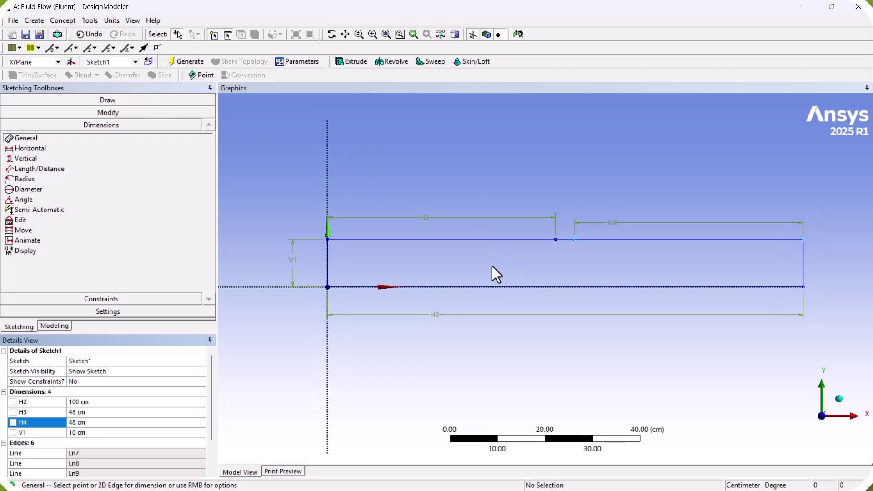
Step: Create surface body SurfaceSk1 from Sketch1 with Surfaces From Sketches and generate it
click(61, 21)
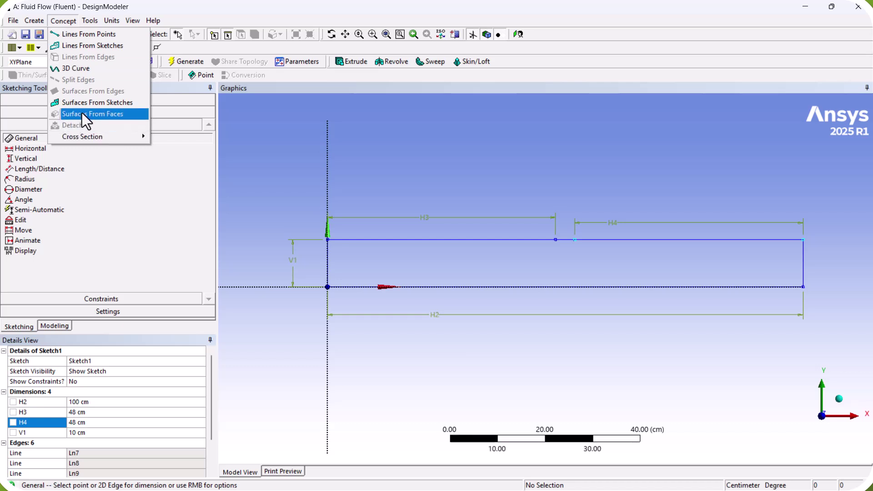
click(88, 104)
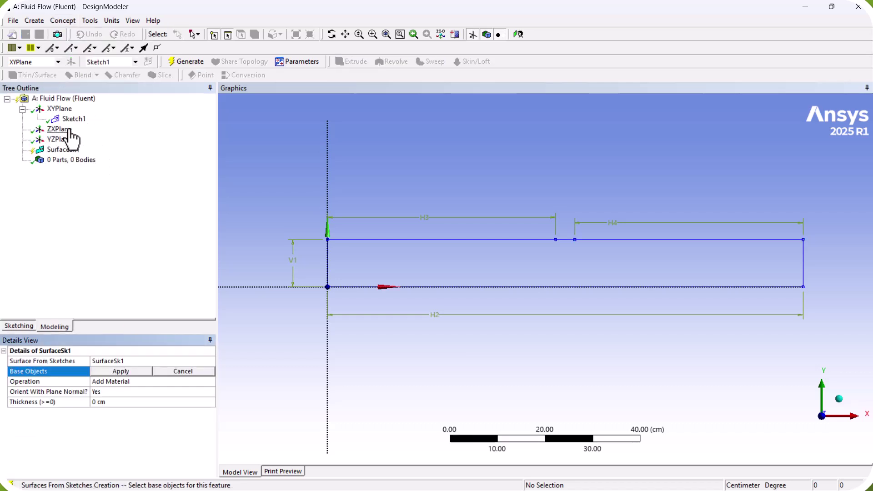
click(73, 119)
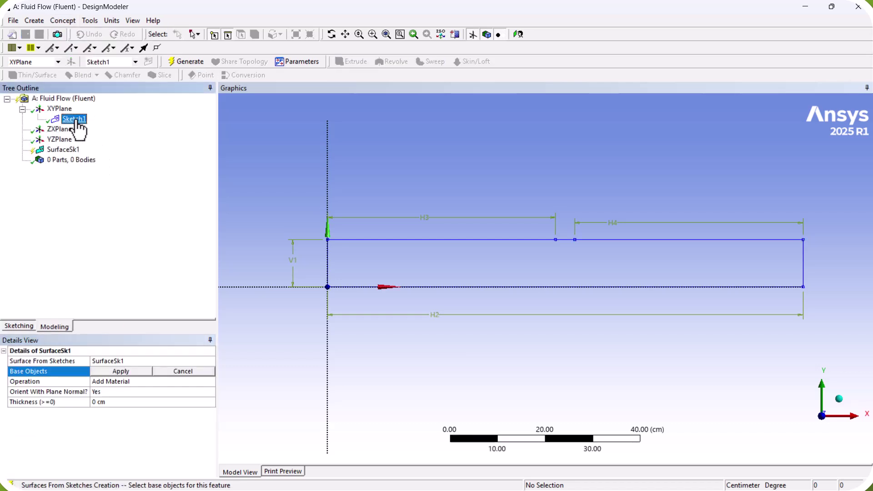
click(133, 374)
click(184, 61)
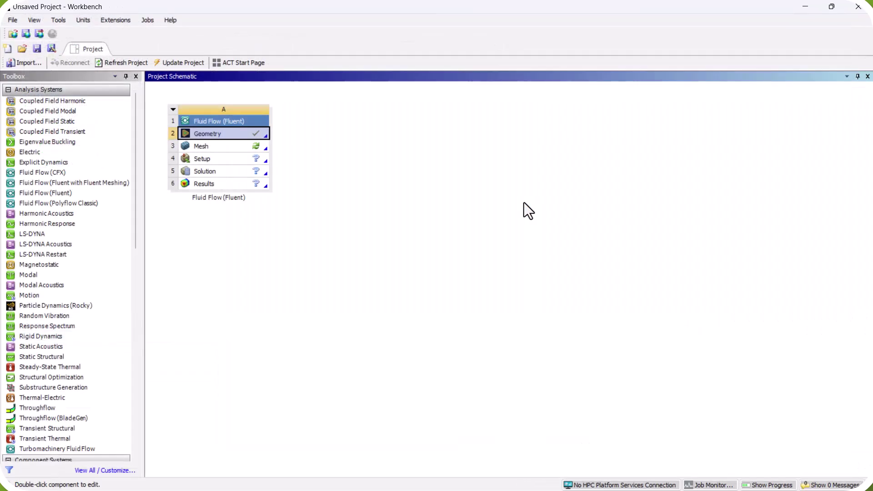
Step: Open the Fluid Flow system's Mesh cell in Ansys Meshing
click(213, 146)
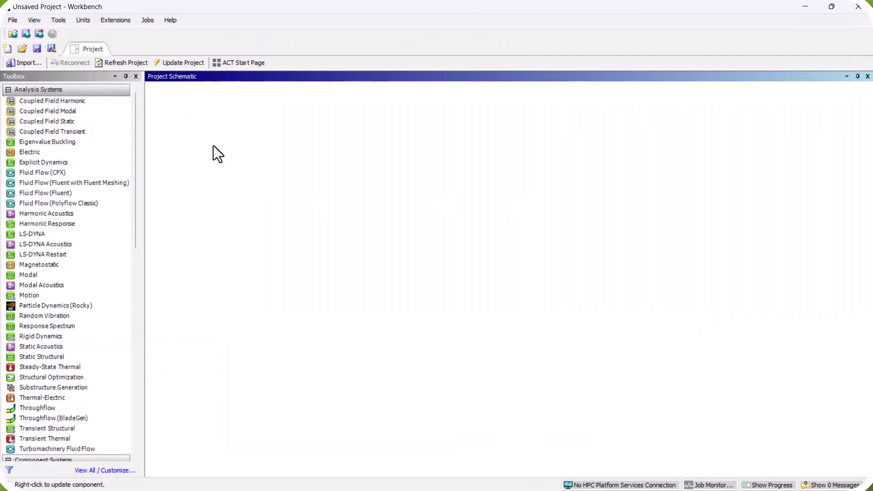
right_click(229, 146)
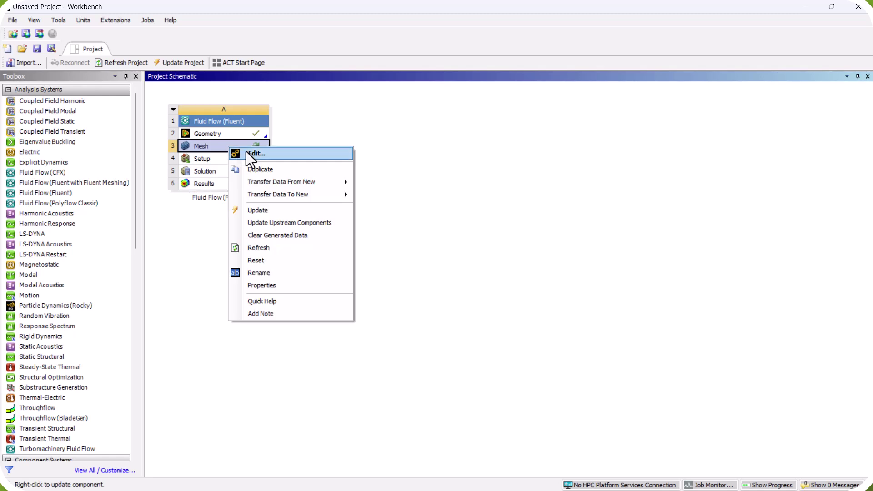
click(258, 152)
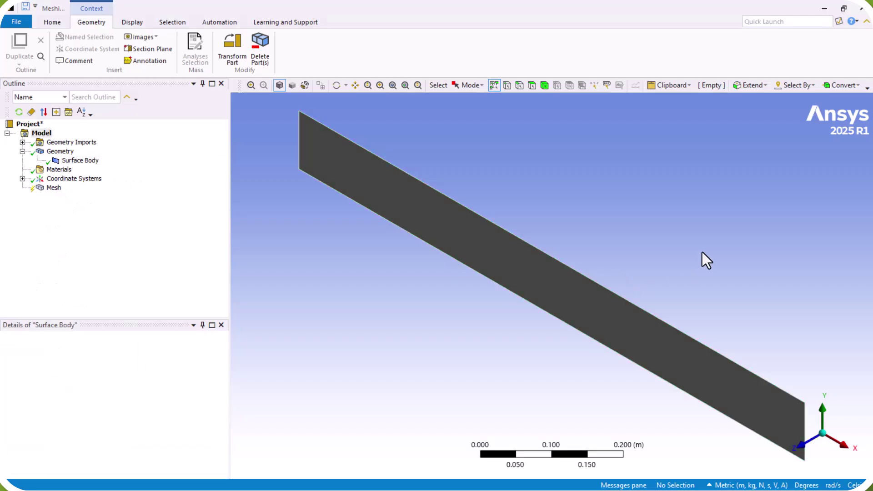
Step: Insert a Method mesh control scoped to the surface body
click(801, 443)
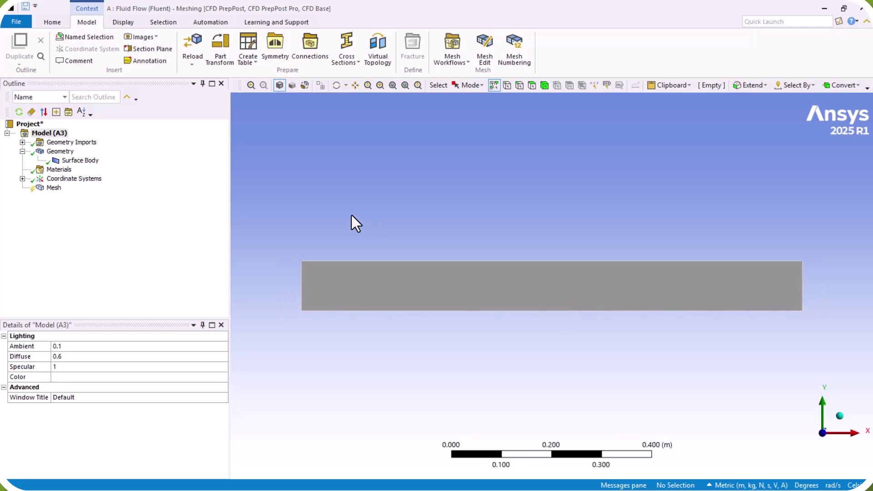
click(53, 188)
right_click(47, 188)
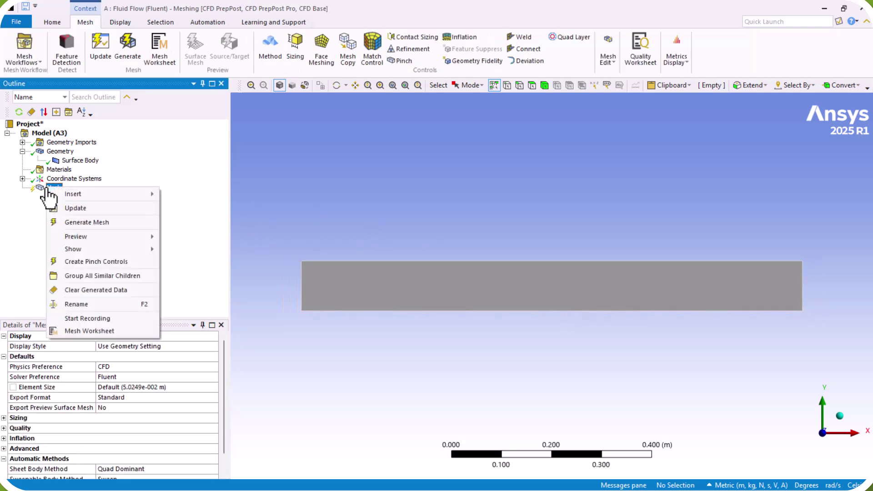
mouse_move(94, 196)
click(198, 182)
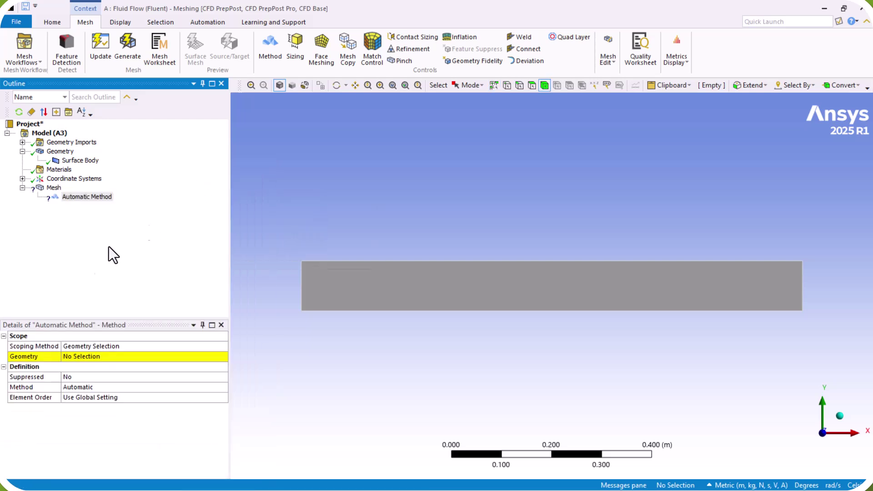
click(332, 279)
click(111, 357)
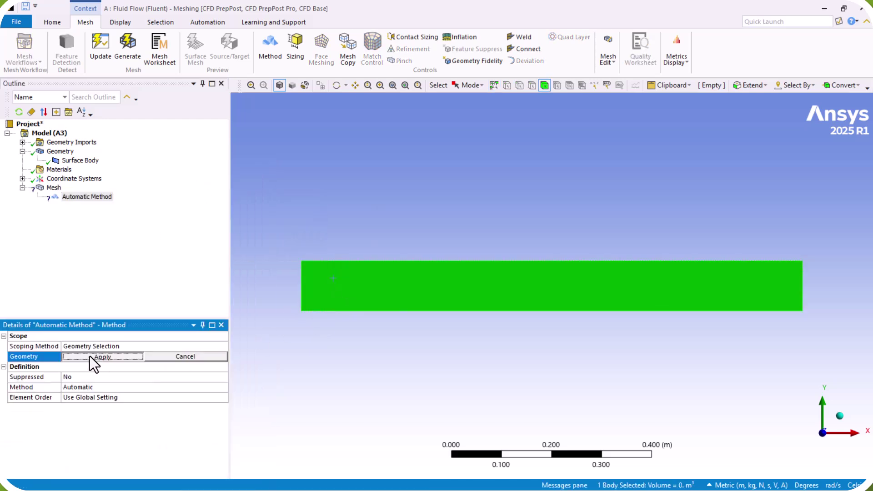
click(101, 356)
Step: Set the method to Triangles and generate the mesh
click(223, 389)
click(223, 387)
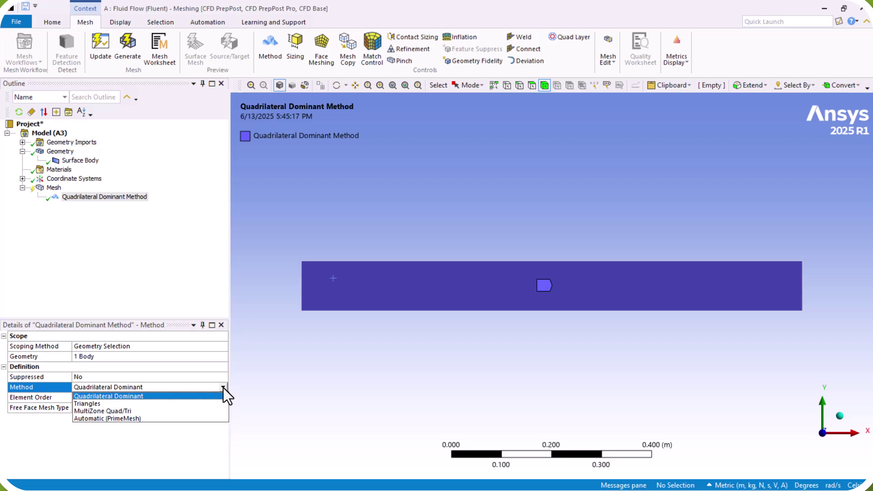
click(113, 404)
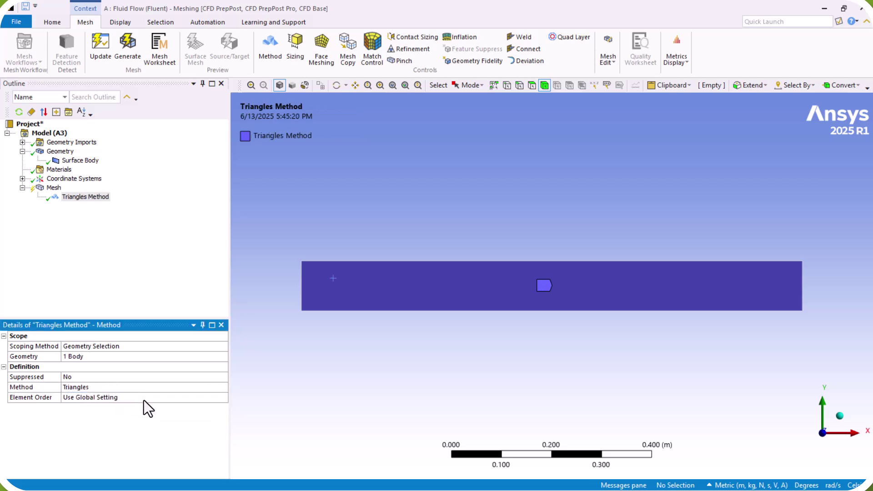
click(128, 44)
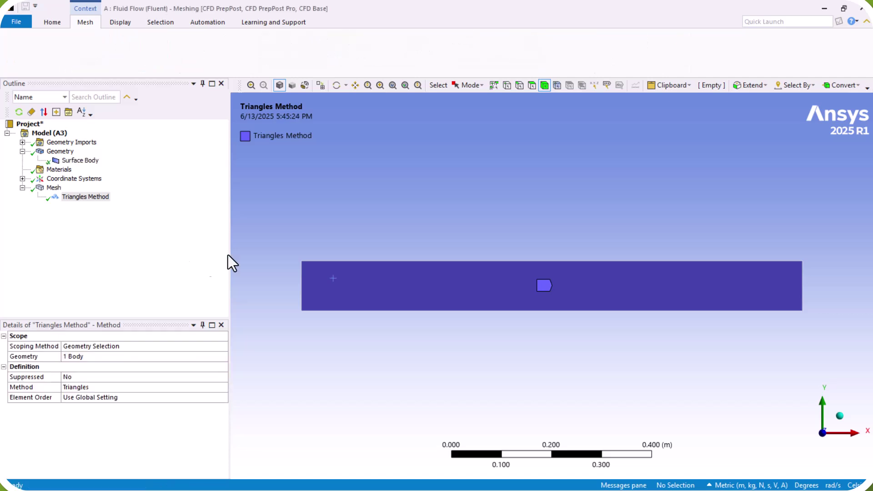
click(58, 188)
scroll(308, 206, down, 1)
scroll(307, 214, up, 1)
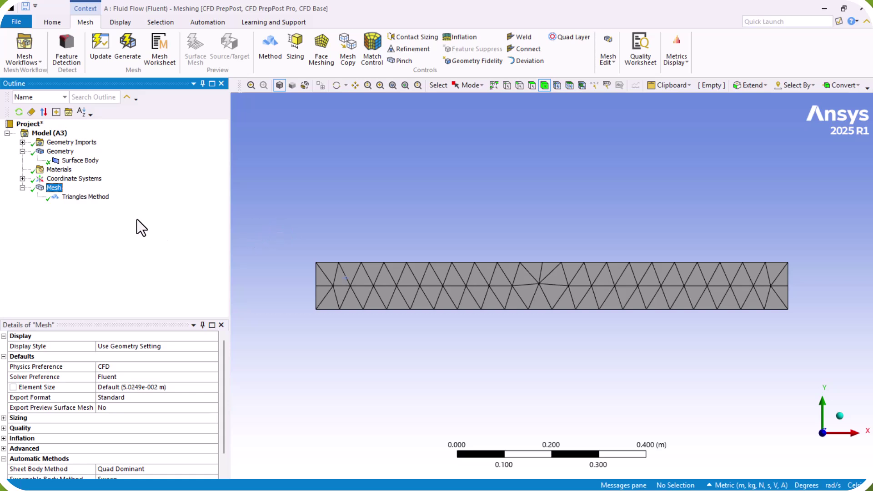
Step: Change the global Element Size to 0.005 m and regenerate the mesh
click(60, 196)
click(58, 189)
click(182, 381)
click(185, 388)
text(0)
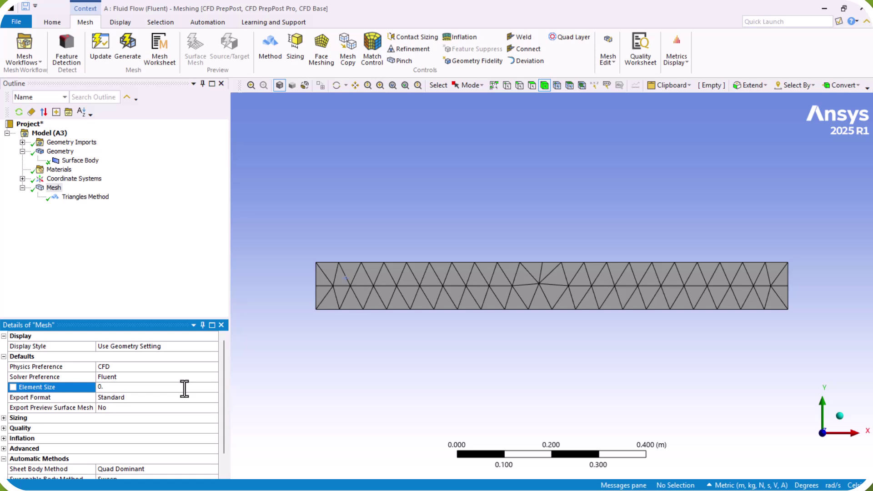
text(.001)
key(Return)
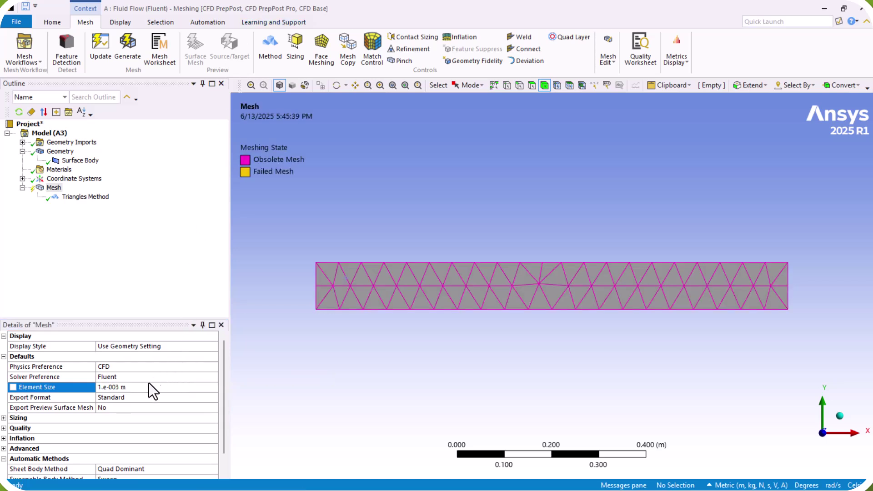
click(142, 387)
click(142, 387)
key(BackSpace)
text(5)
key(Return)
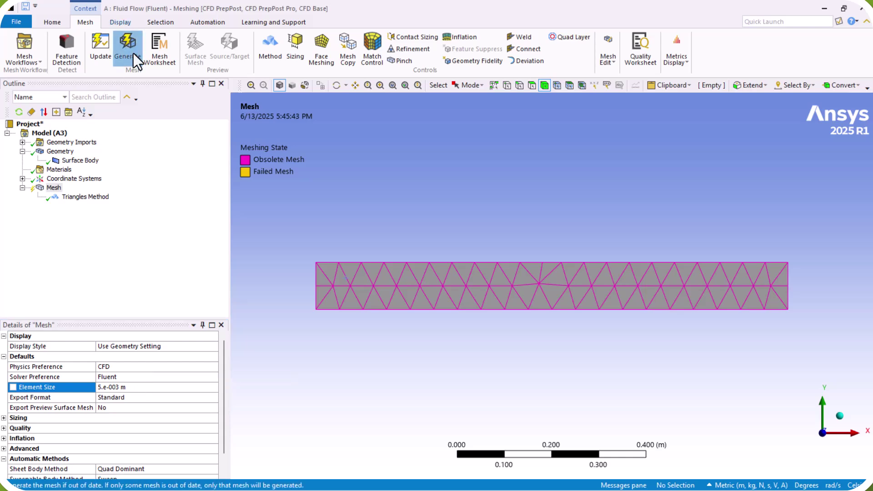
click(132, 45)
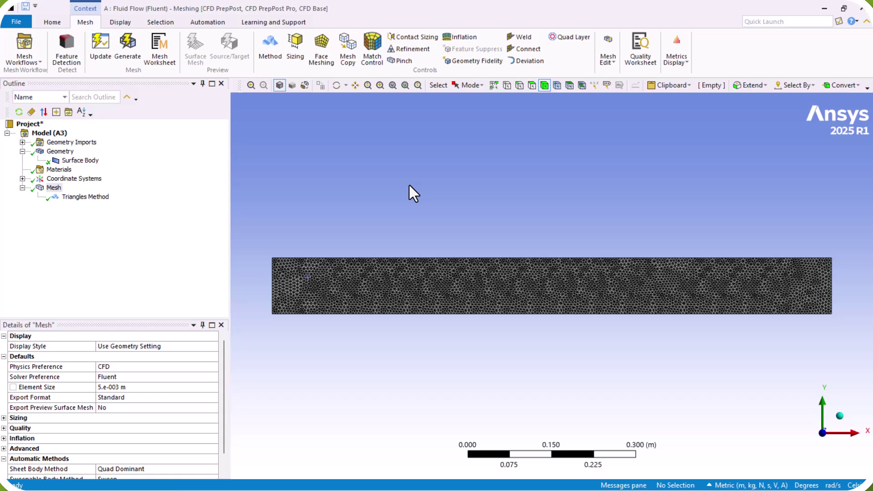
Step: Insert an Inflation control on the surface body with the three top segments and bottom edge as boundary
right_click(59, 186)
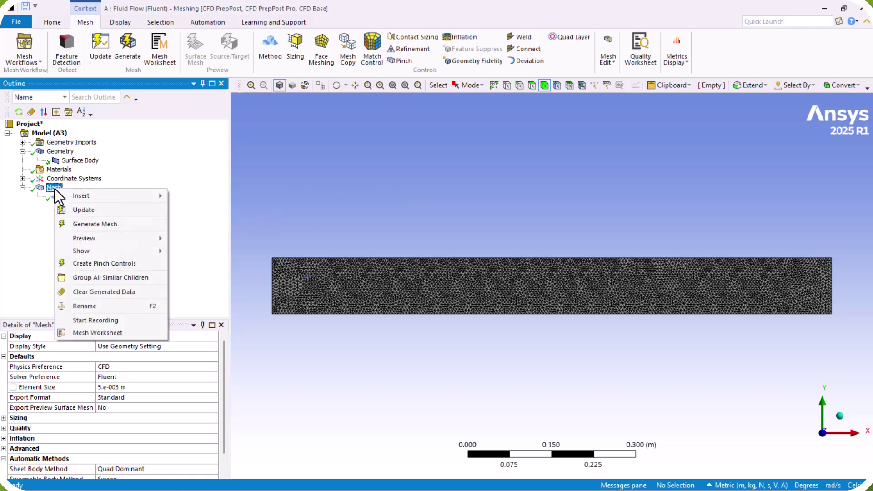
mouse_move(94, 196)
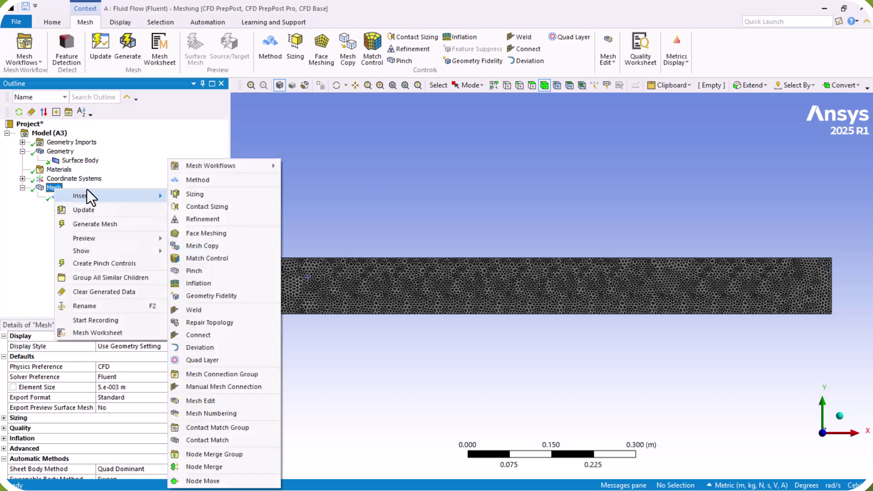
click(207, 282)
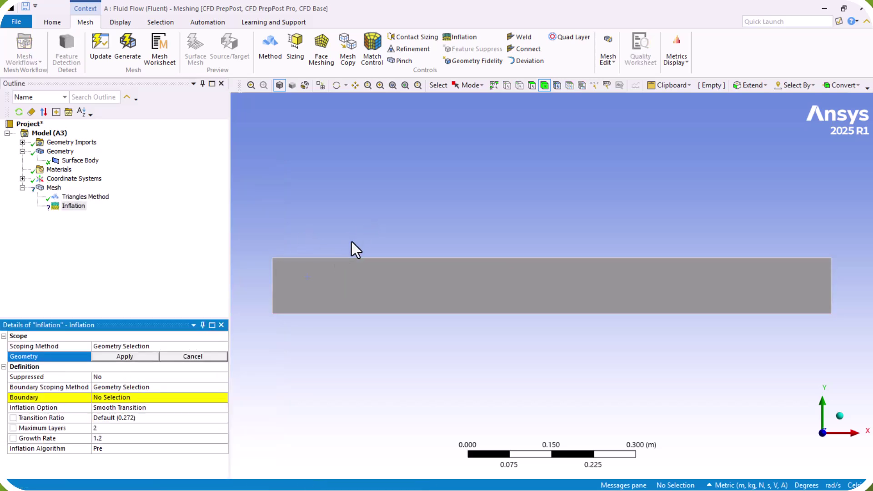
click(387, 289)
click(132, 356)
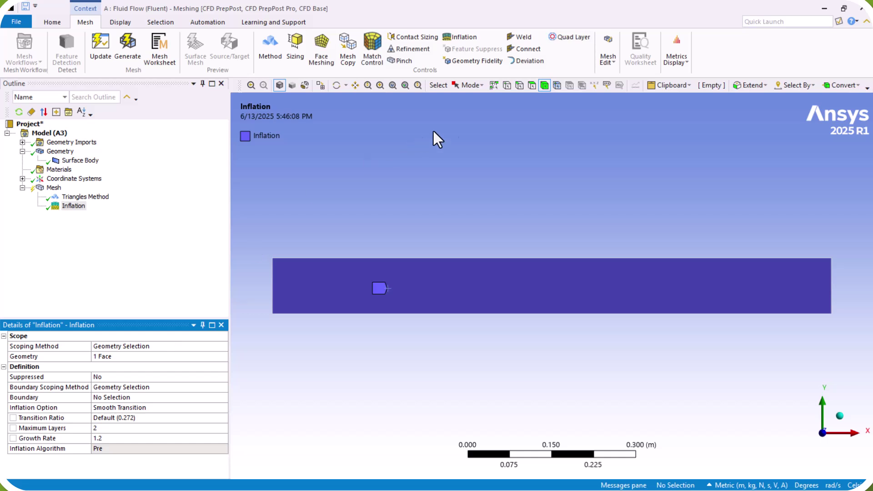
click(519, 85)
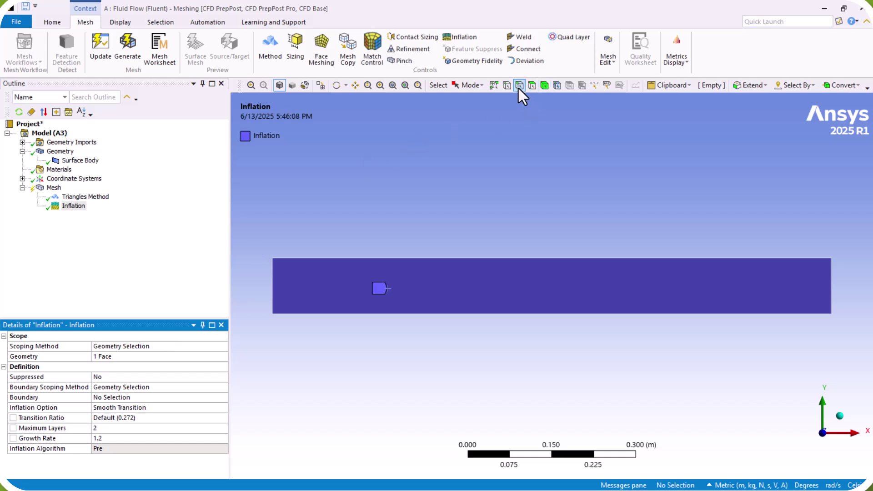
click(364, 258)
ctrl+click(558, 259)
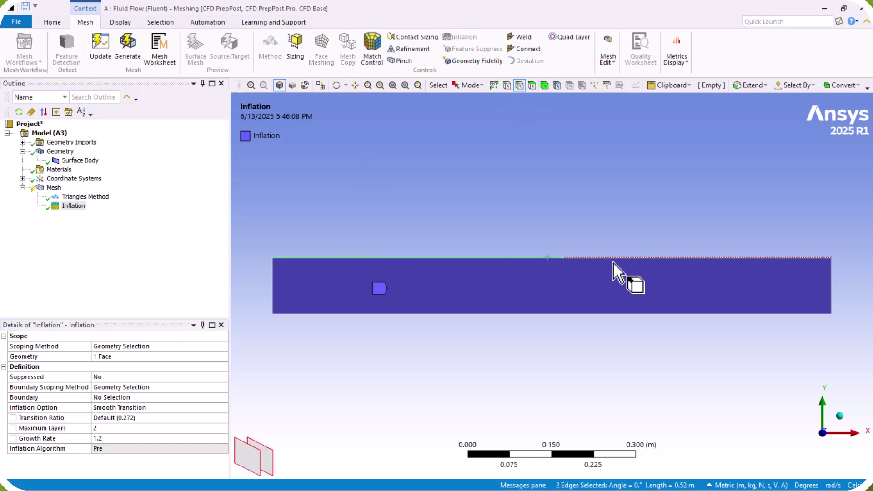
ctrl+click(613, 259)
ctrl+click(414, 313)
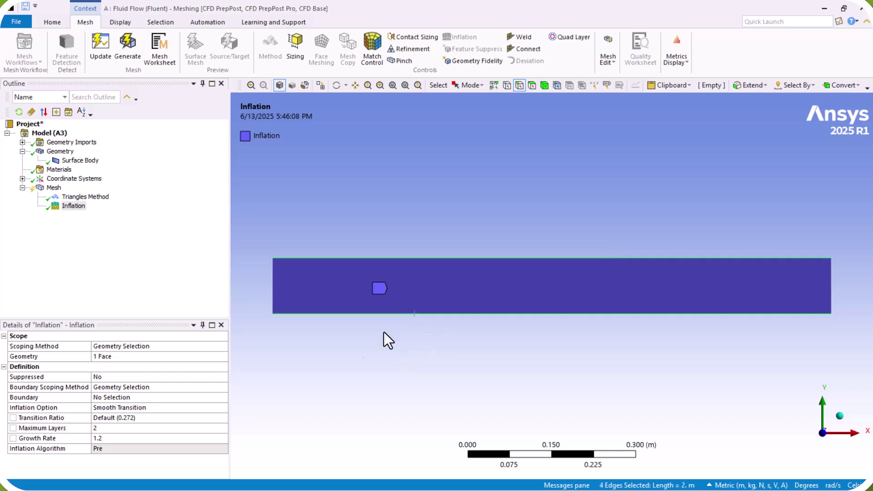
click(151, 396)
click(127, 398)
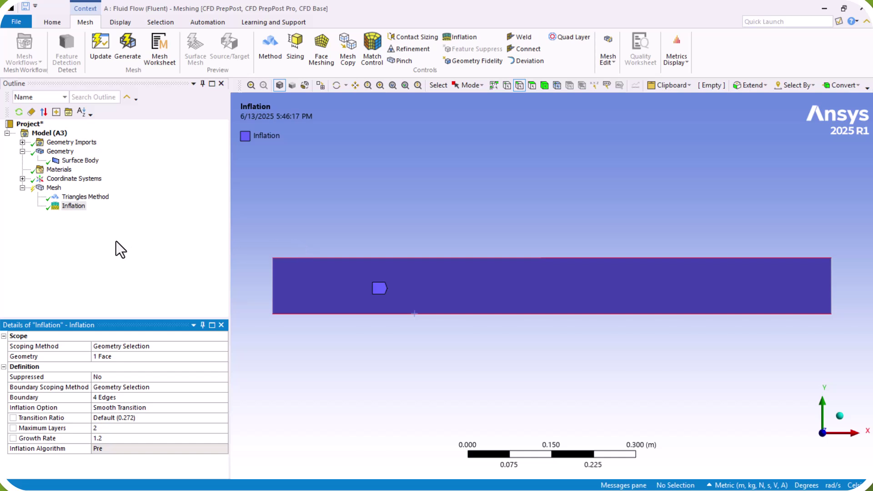
Step: Use First Layer Thickness with 0.001 m first layer height and 5 maximum layers, then regenerate
click(192, 406)
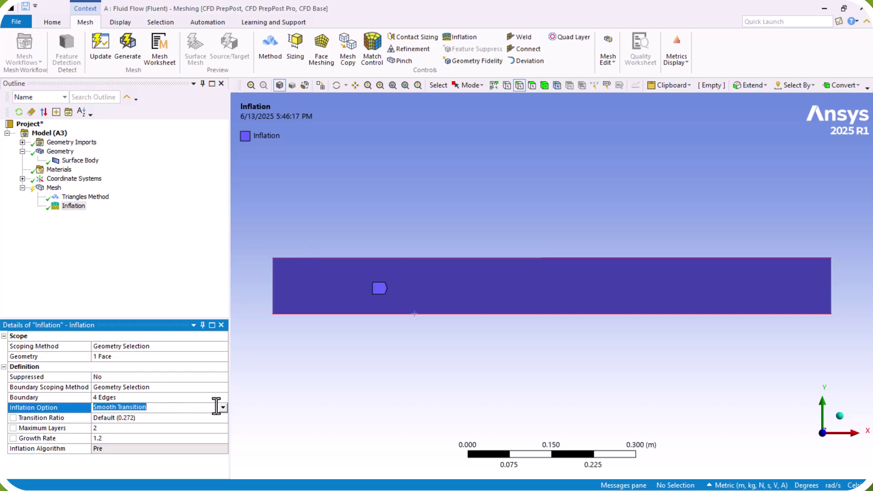
click(223, 408)
click(126, 424)
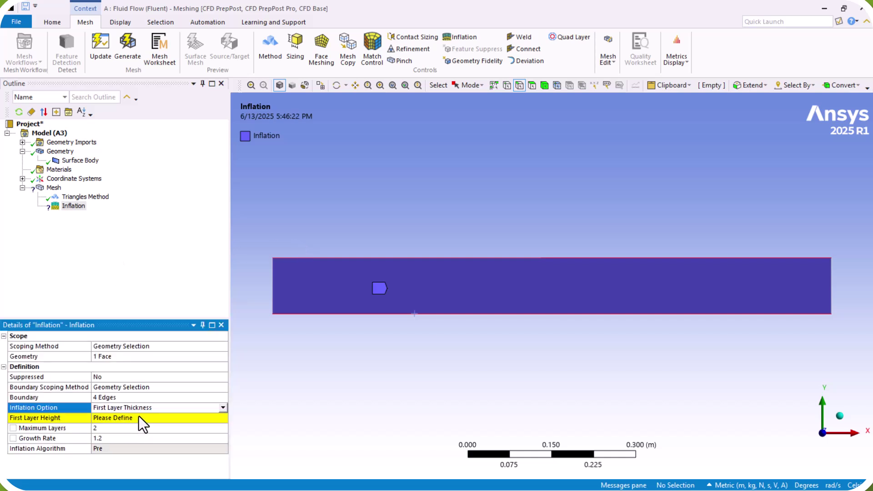
click(138, 417)
text(0.001)
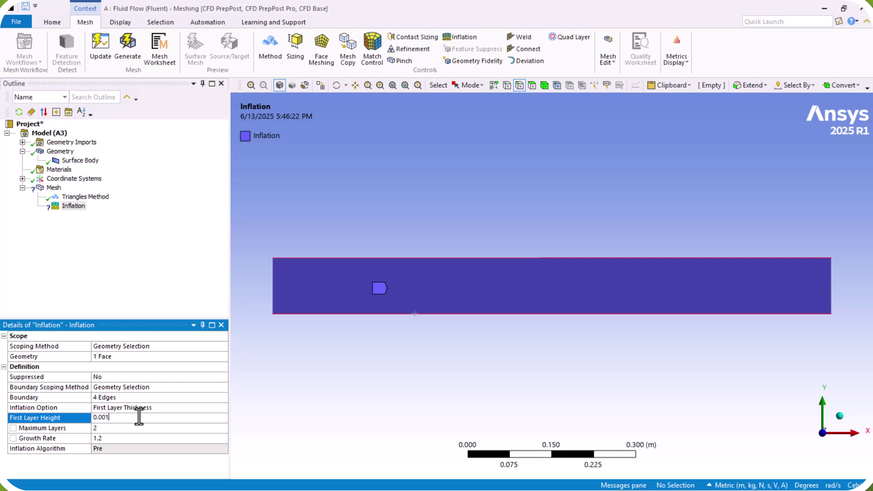
key(Return)
click(140, 428)
drag(176, 429, 210, 429)
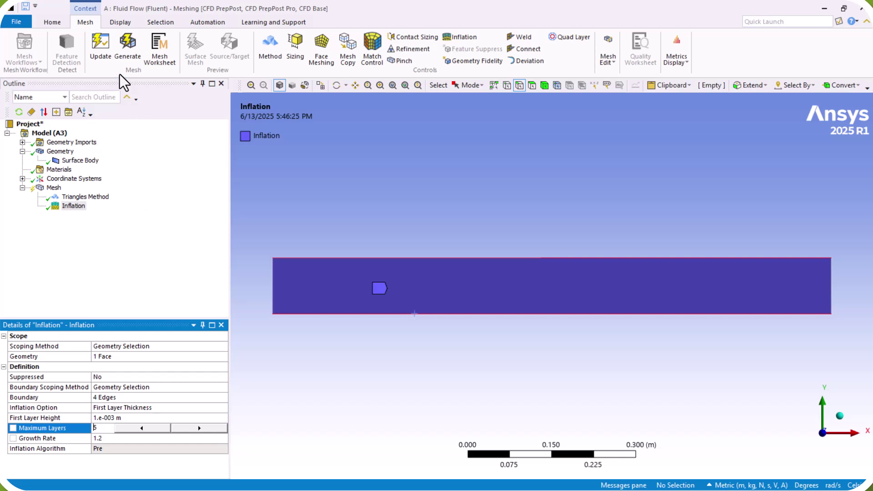
click(128, 44)
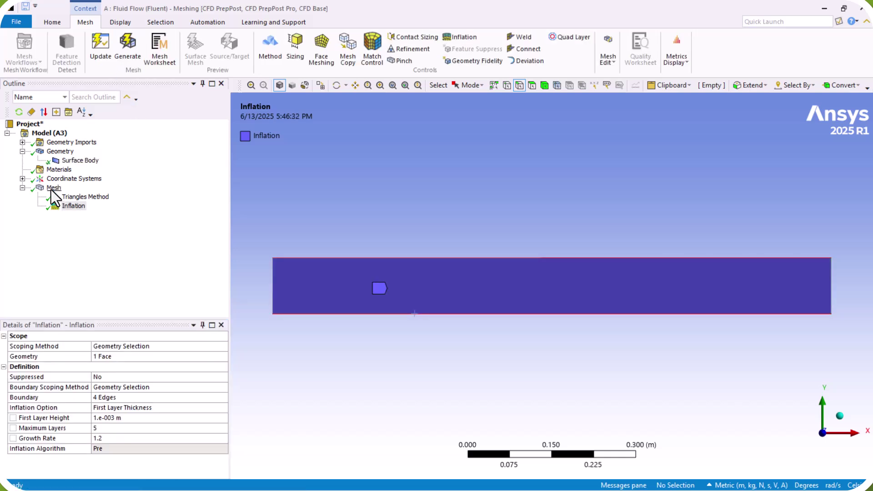
click(53, 188)
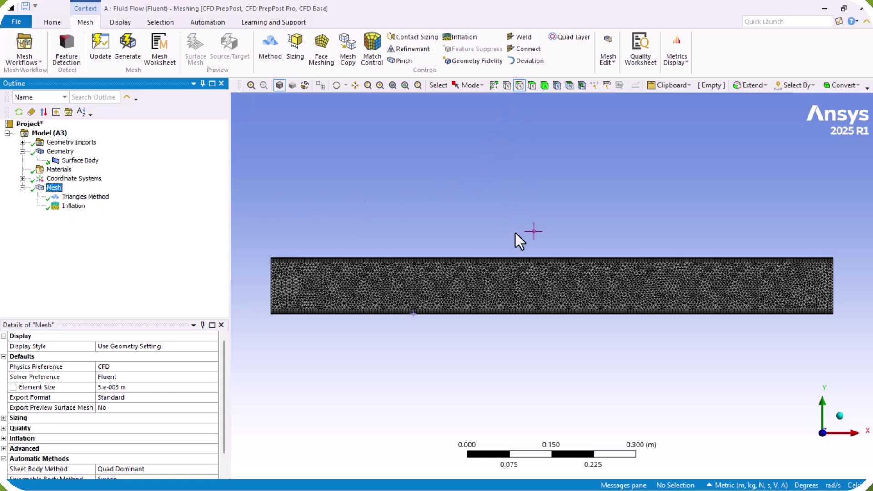
Step: Name the short middle top edge as the 'inlet' selection
click(553, 259)
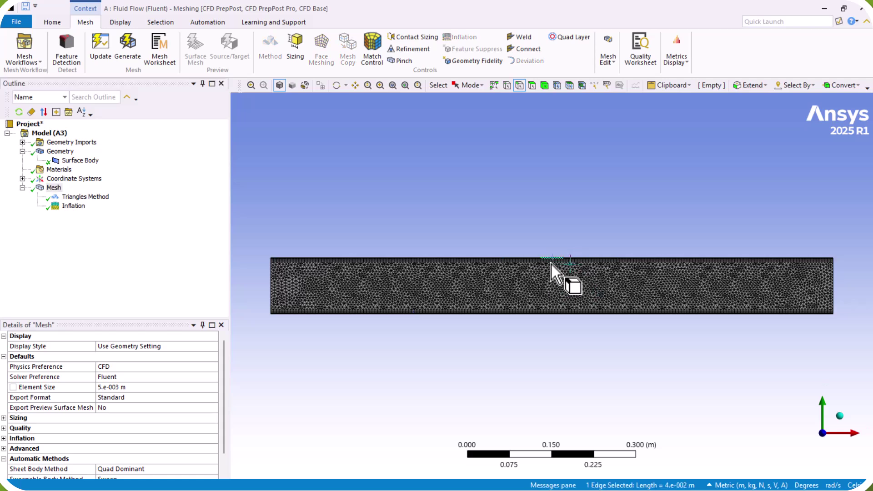
right_click(552, 260)
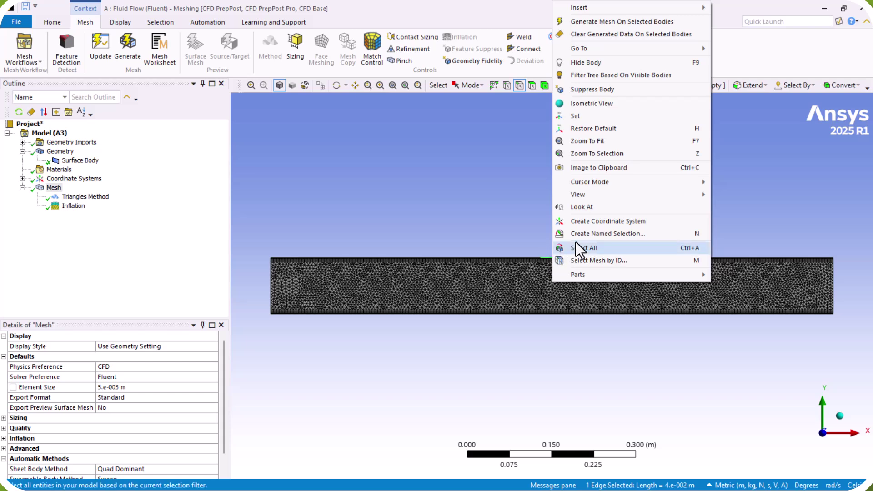
click(586, 234)
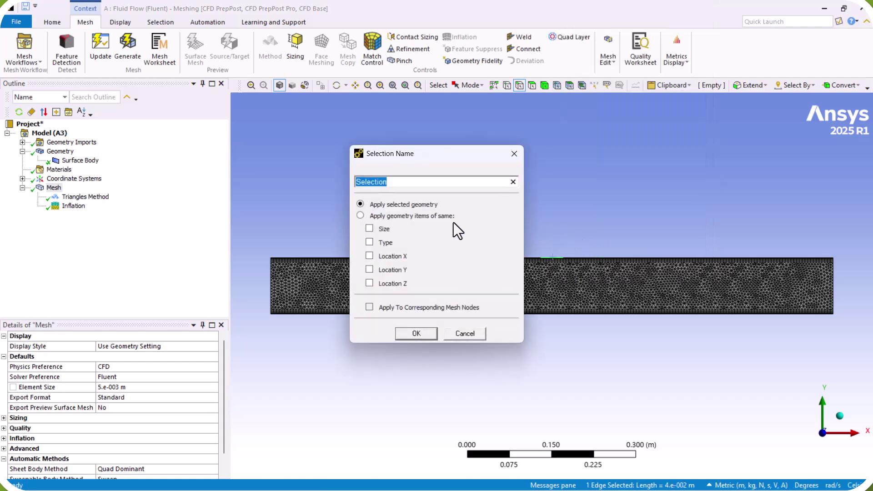
text(inlet)
key(Return)
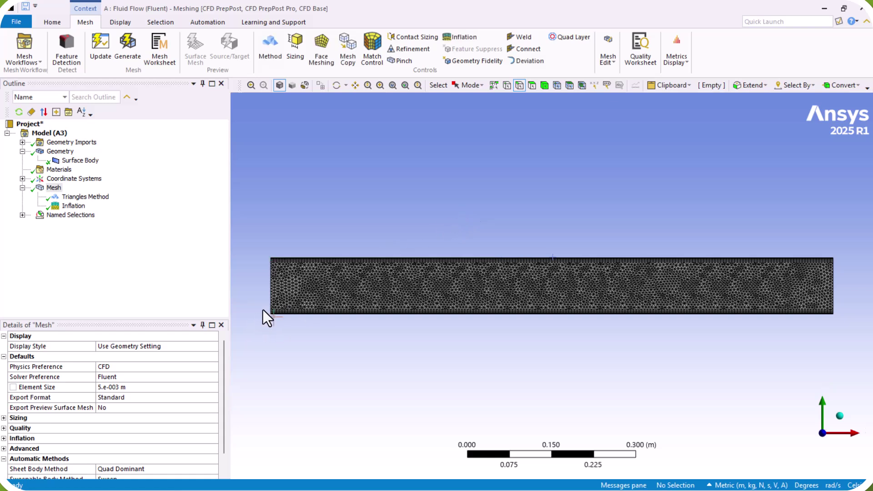
Step: Name the left and right end edges together as the 'Outlet' selection
click(271, 288)
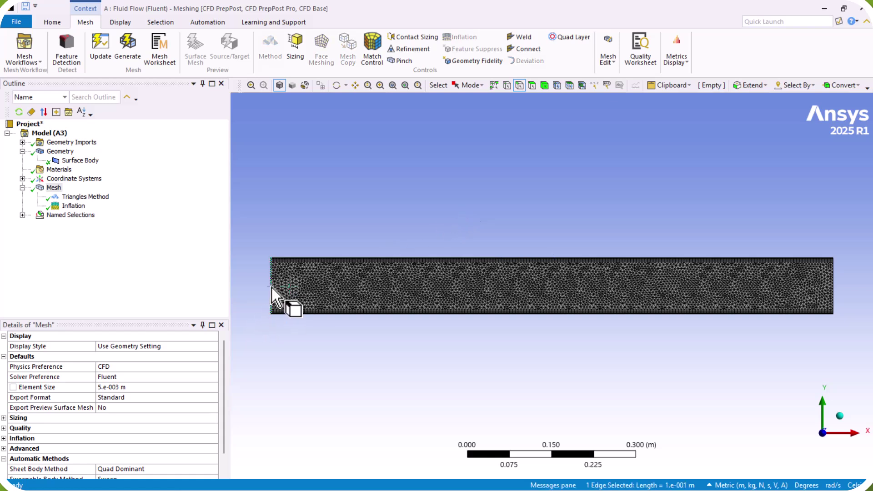
ctrl+click(834, 280)
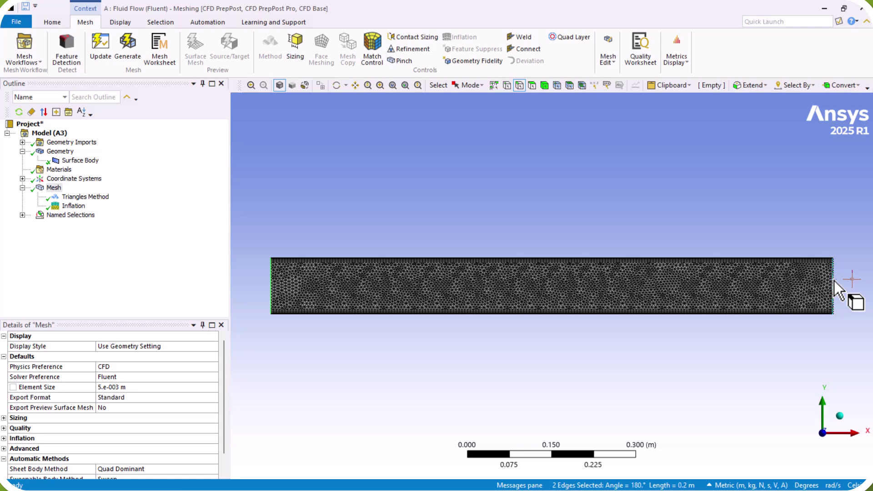
right_click(833, 280)
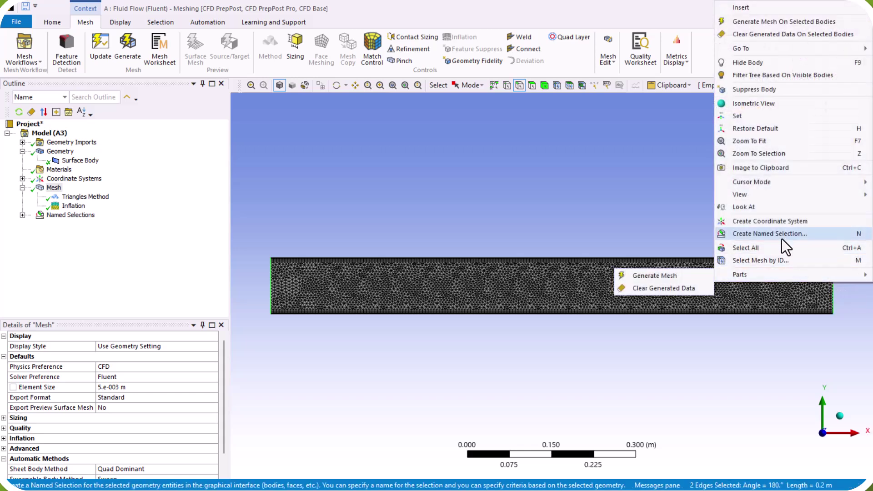
click(779, 234)
text(Outlet)
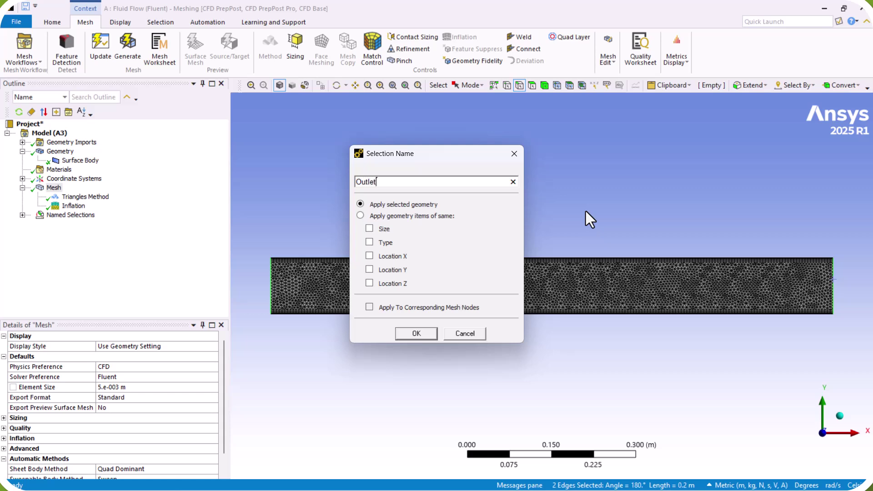
key(Return)
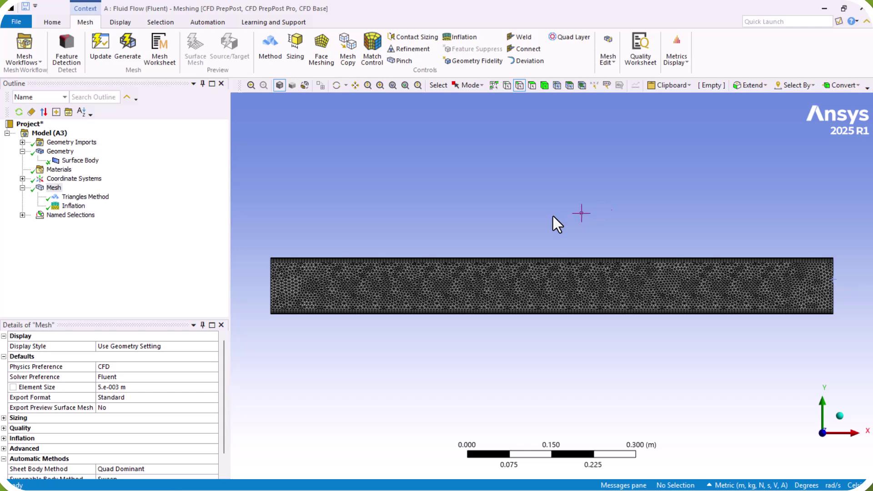
Step: Name the bottom edge as the 'Heat wall' selection
scroll(433, 225, down, 1)
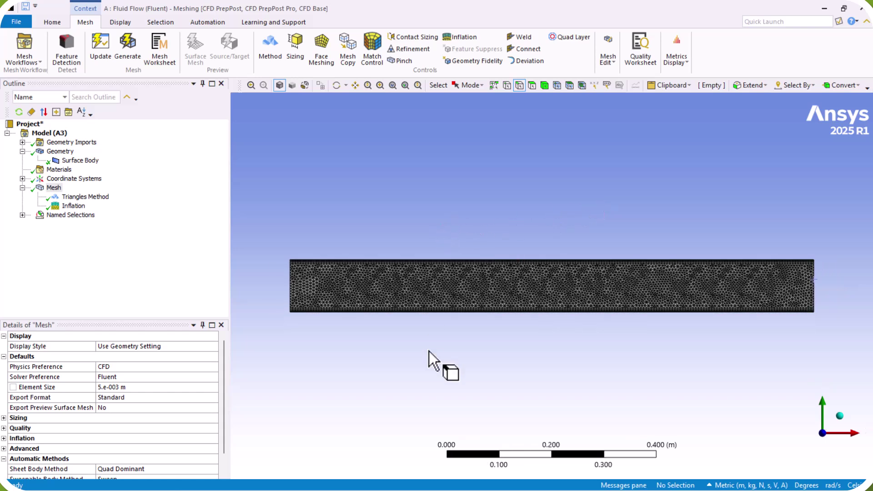
click(438, 313)
right_click(438, 313)
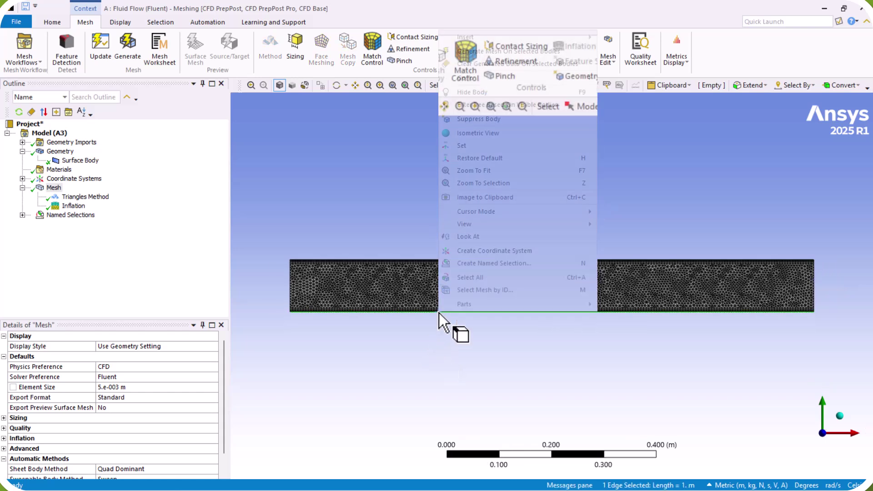
click(468, 263)
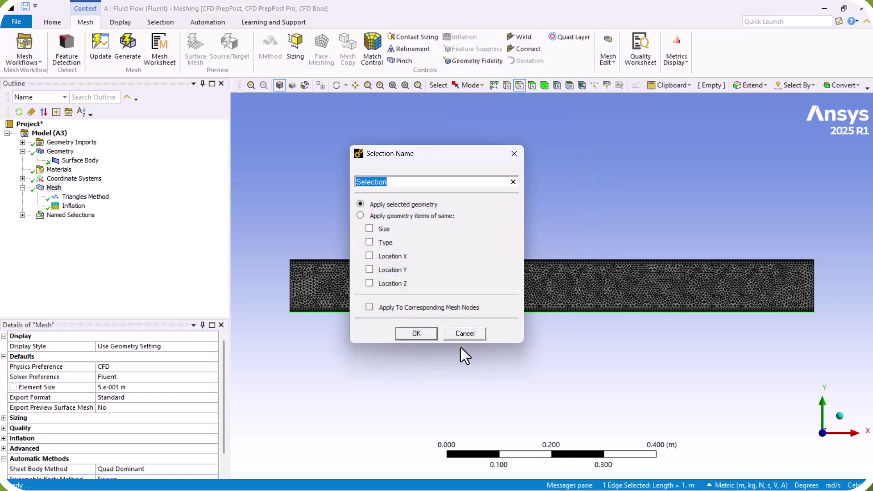
text(Heat wall)
key(Return)
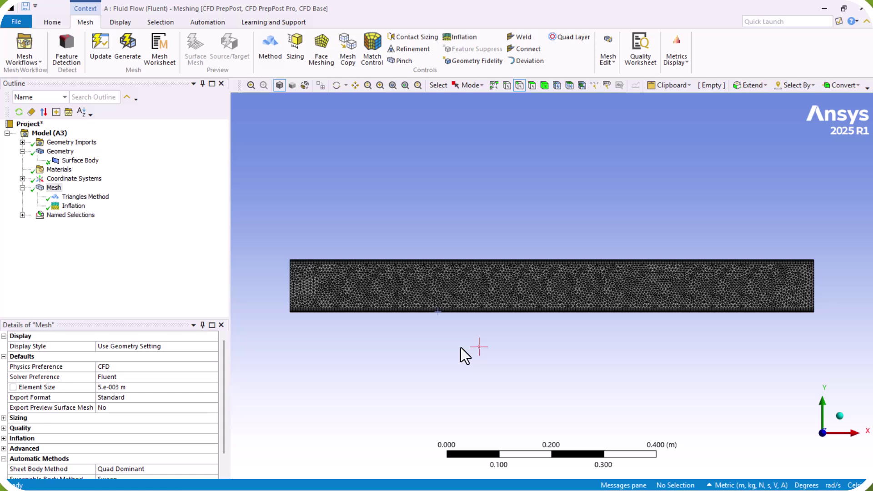
Step: Review which edges Inlet, Outlets and Heat wall cover under Named Selections
click(24, 215)
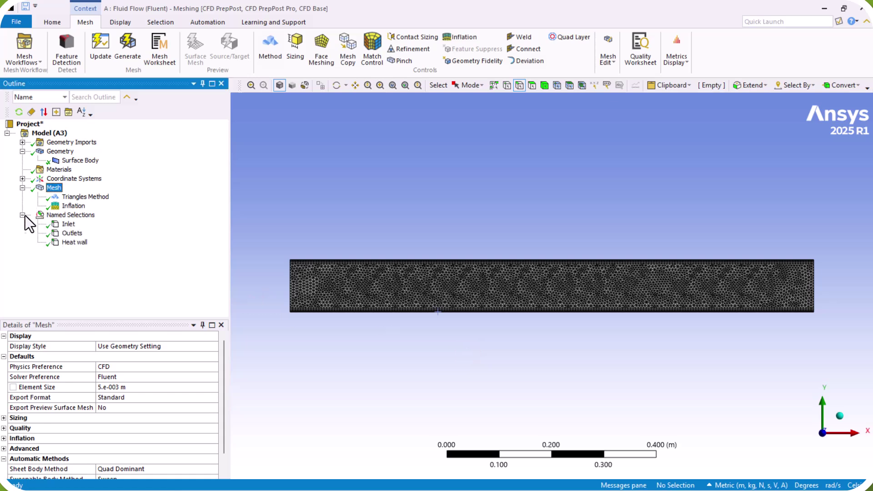
click(67, 227)
click(68, 233)
click(73, 242)
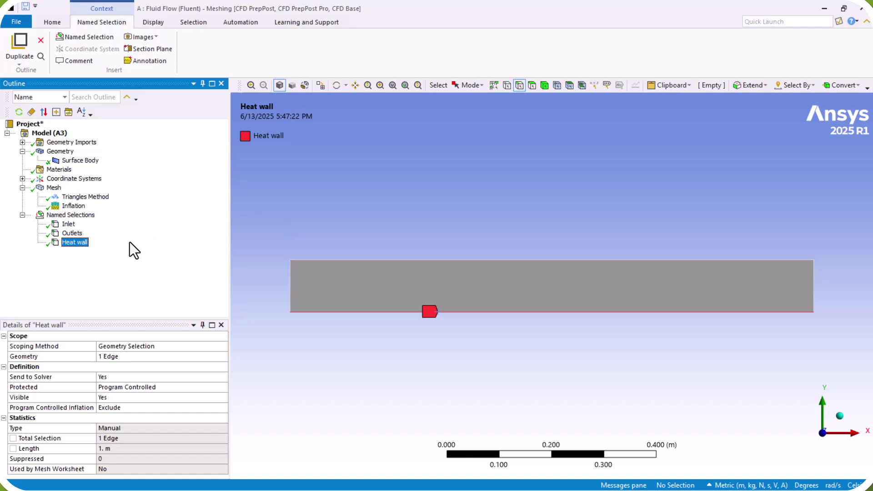
click(53, 188)
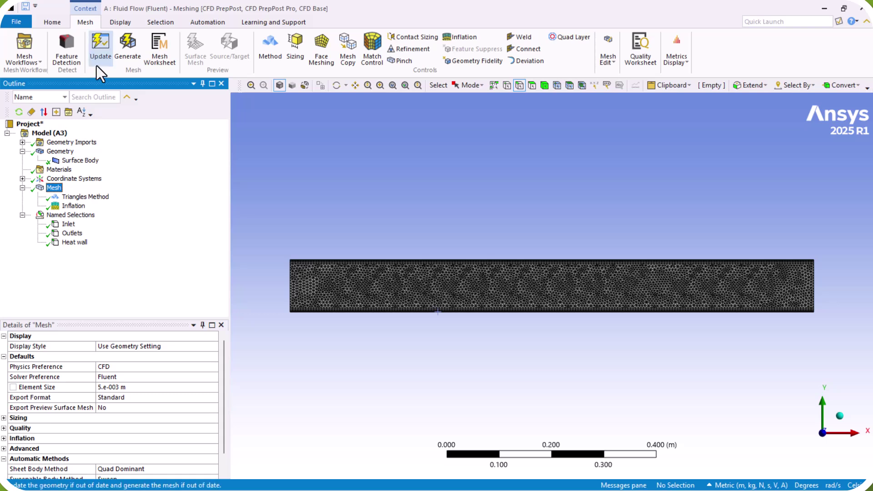
Step: Update the mesh and launch Fluent from Setup in double precision with 10 solver processes
click(105, 55)
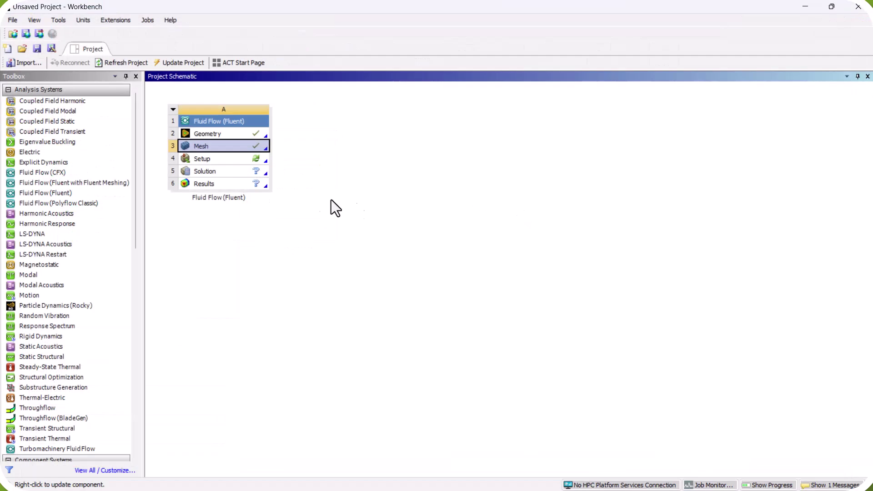
right_click(251, 159)
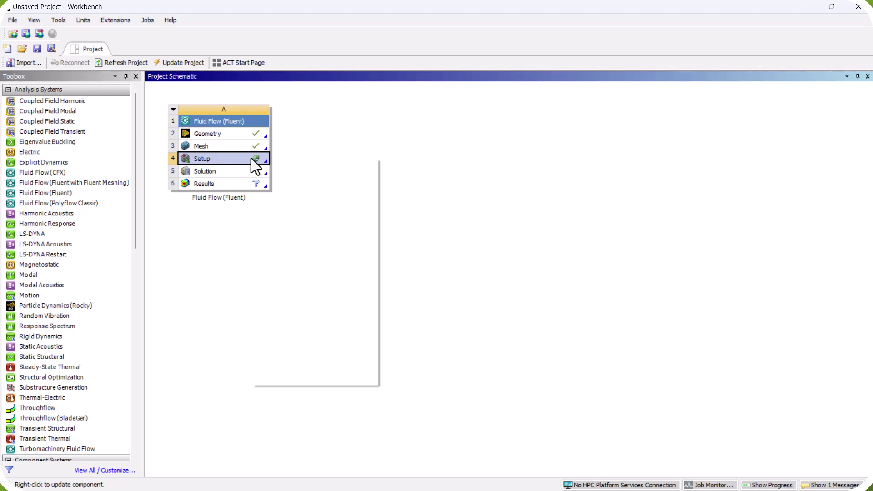
click(278, 164)
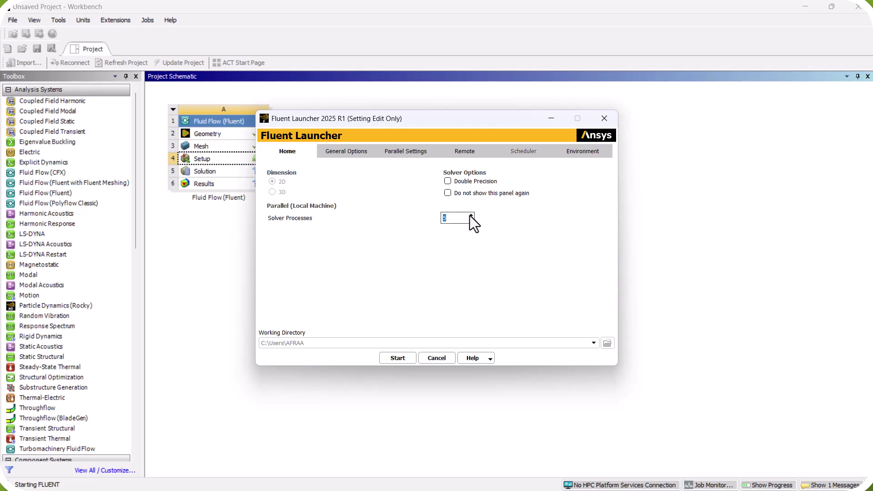
click(448, 181)
click(400, 359)
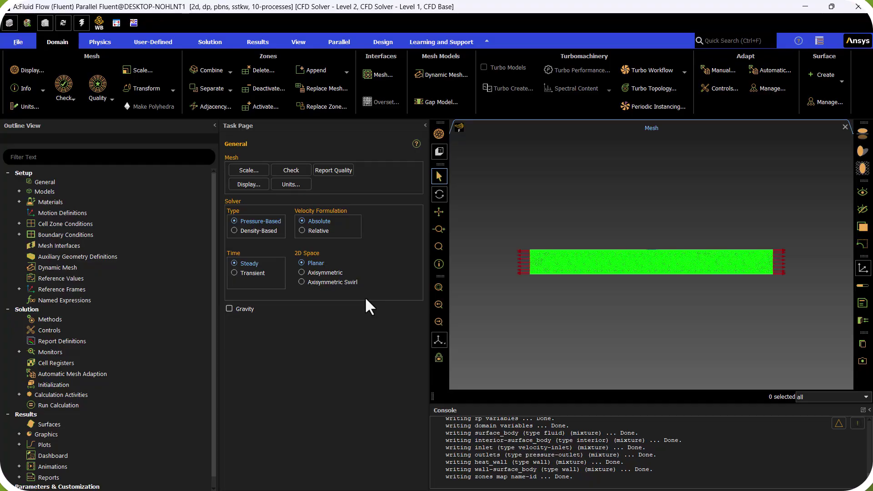
Step: Make the solver transient and enable gravity with -9.81 m/s² in the Y direction
click(243, 273)
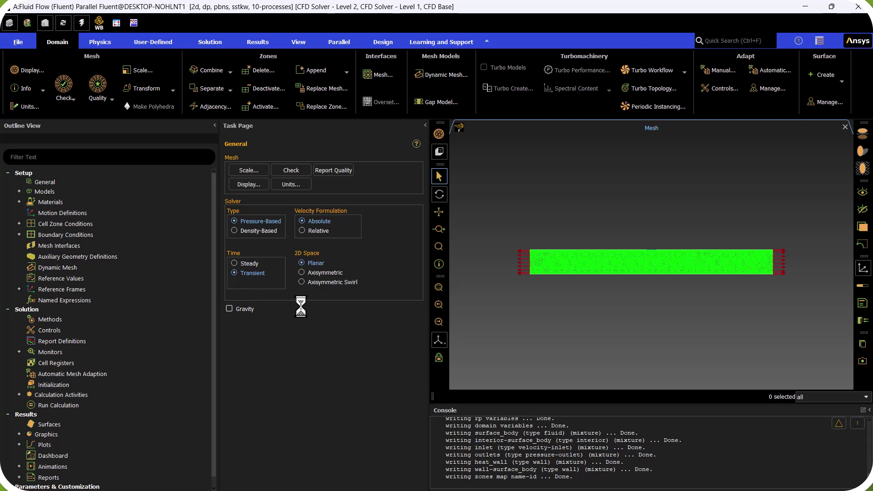
click(229, 309)
click(282, 346)
key(BackSpace)
text(-9.81)
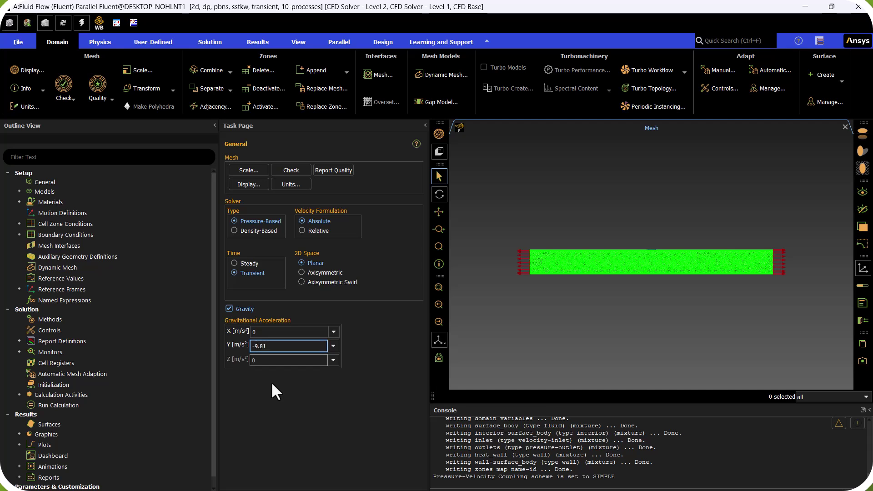
key(Return)
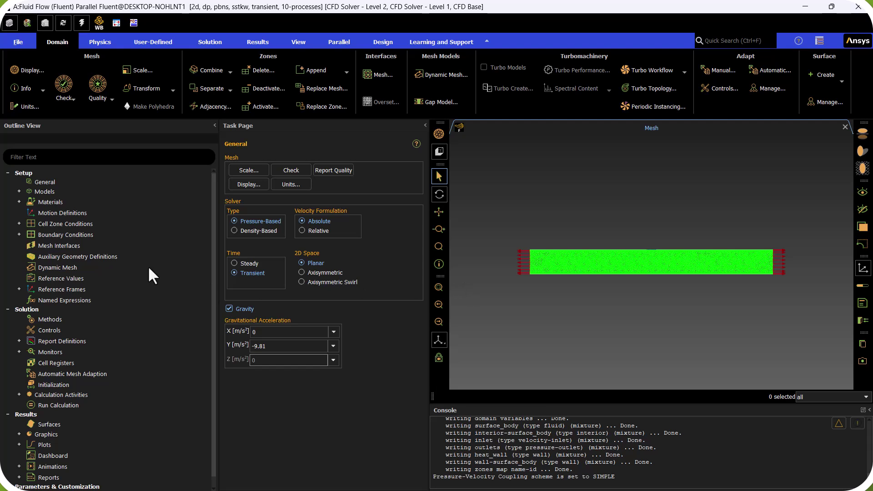
Step: Expand Materials > Fluid in the outline and bring up its options menu
click(19, 202)
click(31, 213)
right_click(60, 214)
Step: Copy water-vapor and water-liquid from the Fluent materials database into the case
click(72, 222)
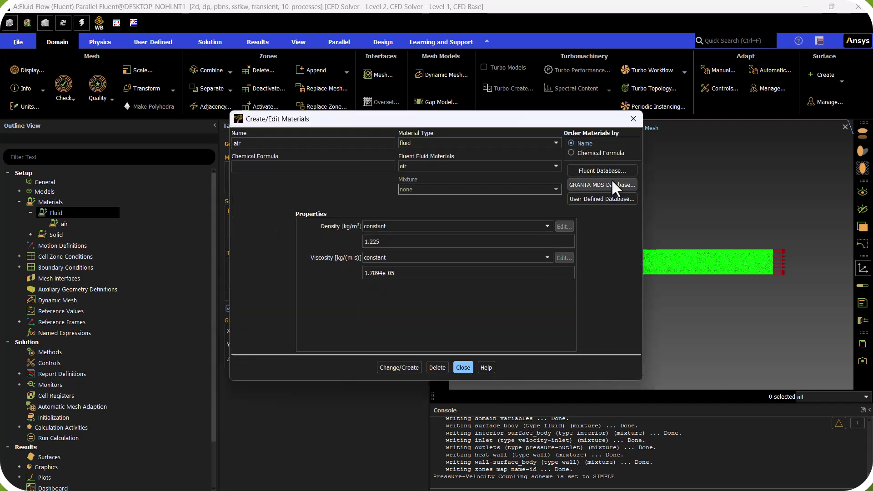
click(607, 171)
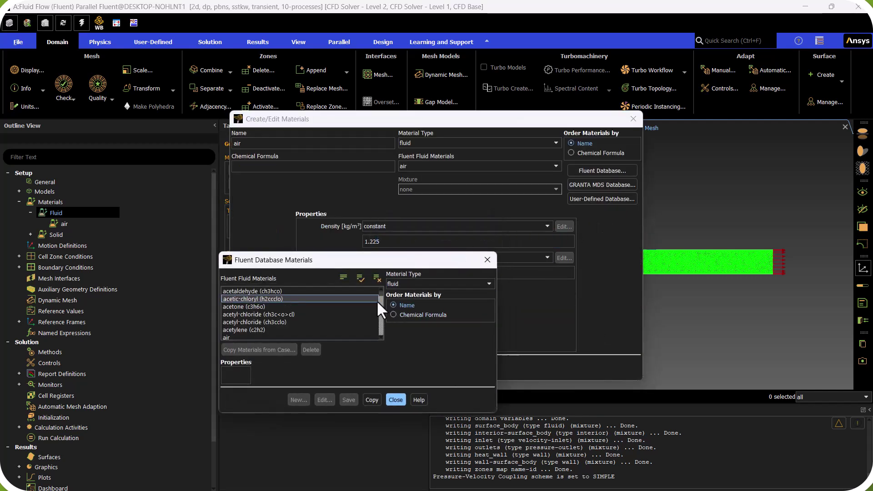
drag(381, 298, 381, 339)
click(249, 322)
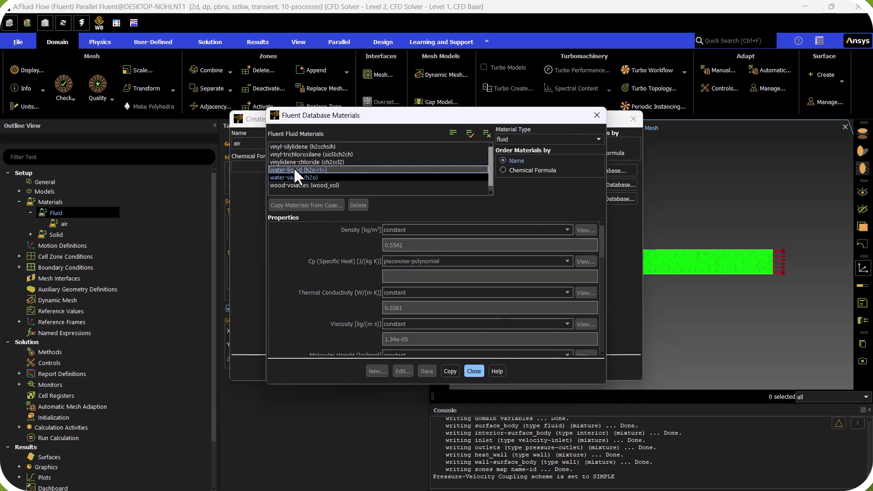
click(296, 171)
click(450, 370)
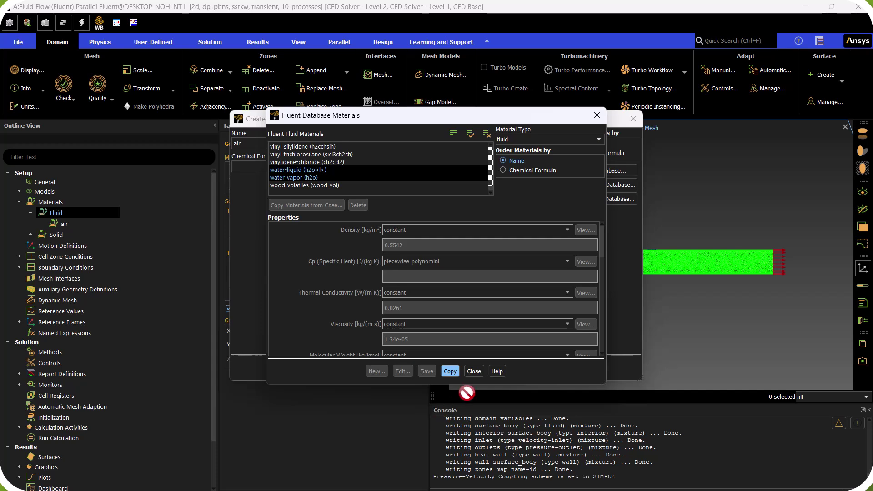
click(474, 371)
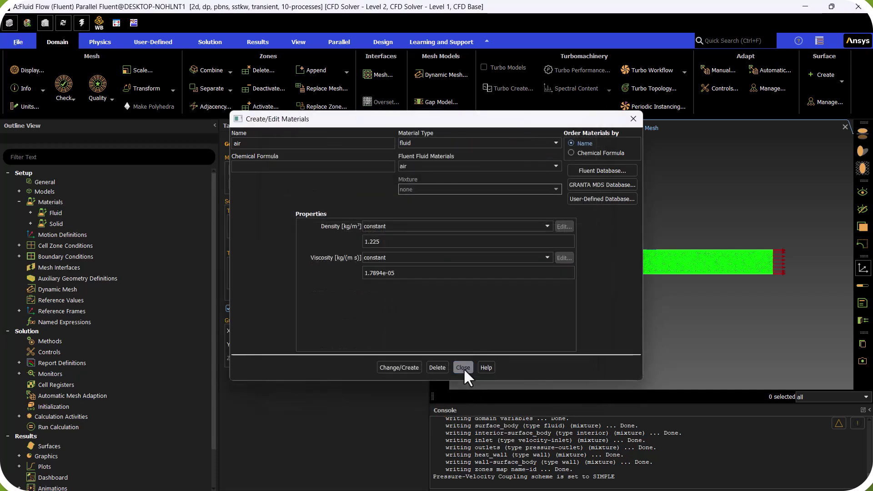
click(463, 367)
click(19, 192)
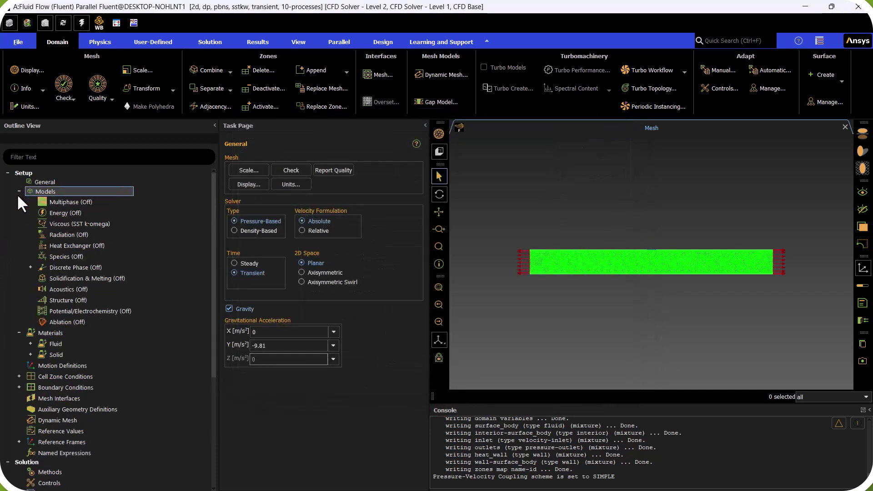
Step: Set Multiphase to Volume of Fluid and accept the Geo-Reconstruct notice
key(Down)
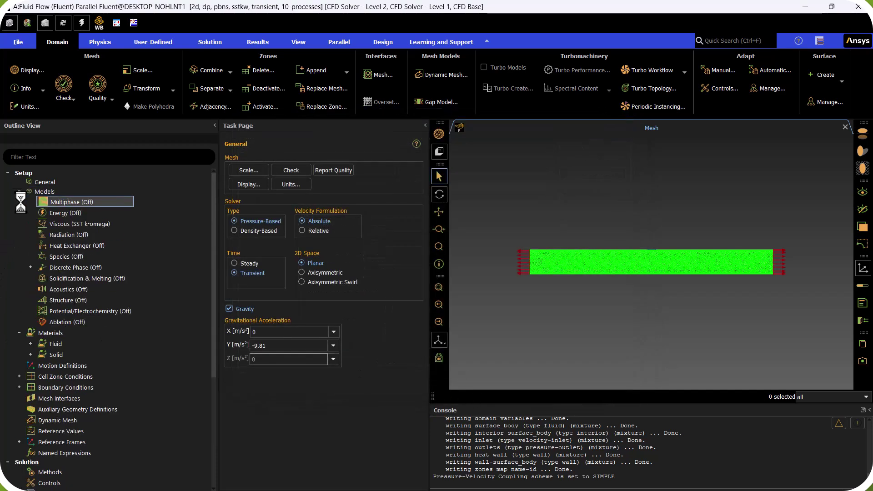
double_click(78, 201)
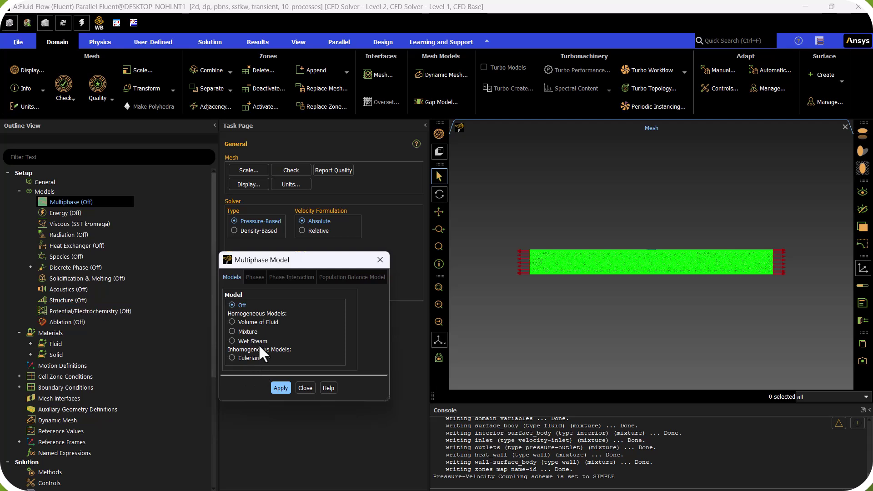
click(257, 322)
click(426, 361)
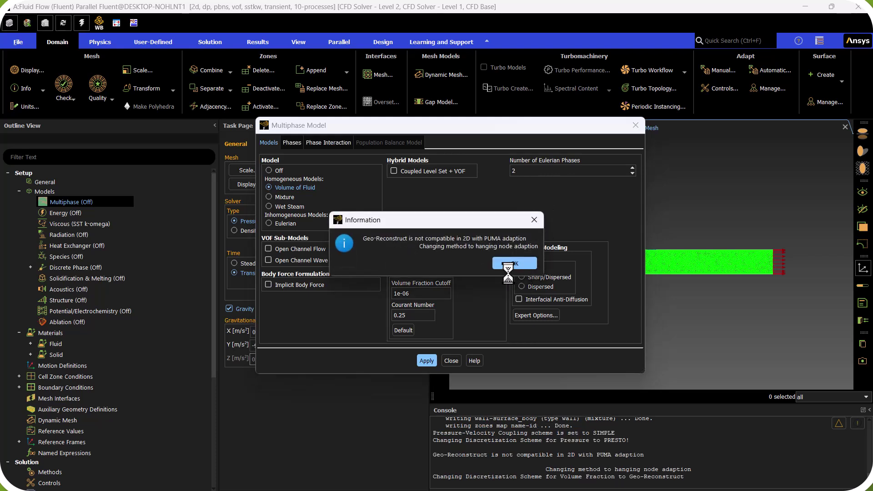
click(510, 266)
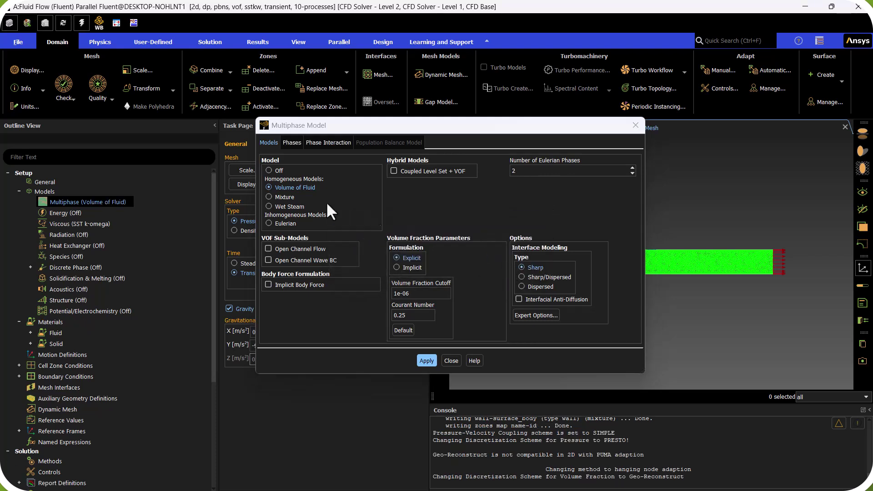
Step: Rename the primary phase to 'liquid' and assign it the water-liquid material
click(297, 143)
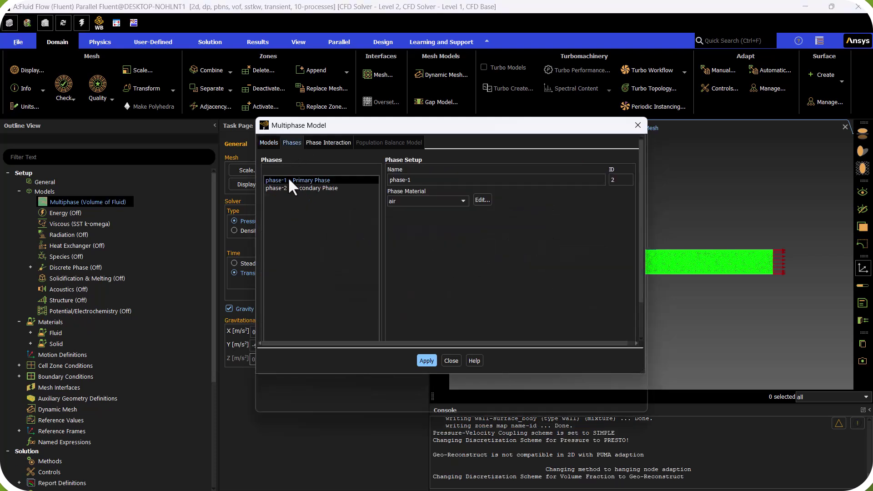
triple_click(428, 179)
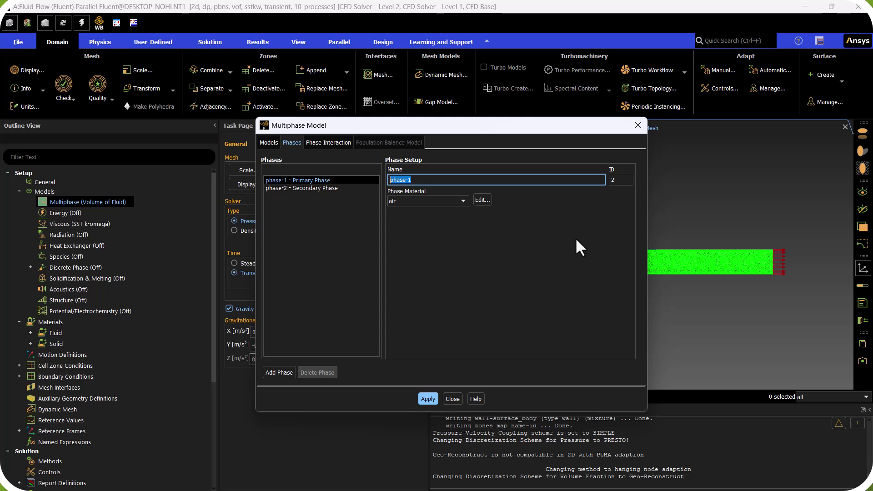
text(liquid)
click(463, 201)
click(419, 218)
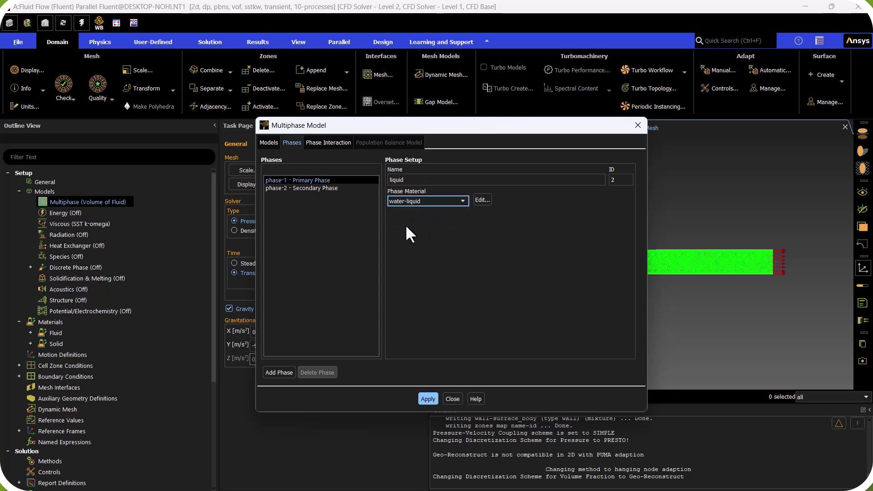
Step: Rename the secondary phase to 'vapor' with water-vapor and apply the phase settings
click(285, 188)
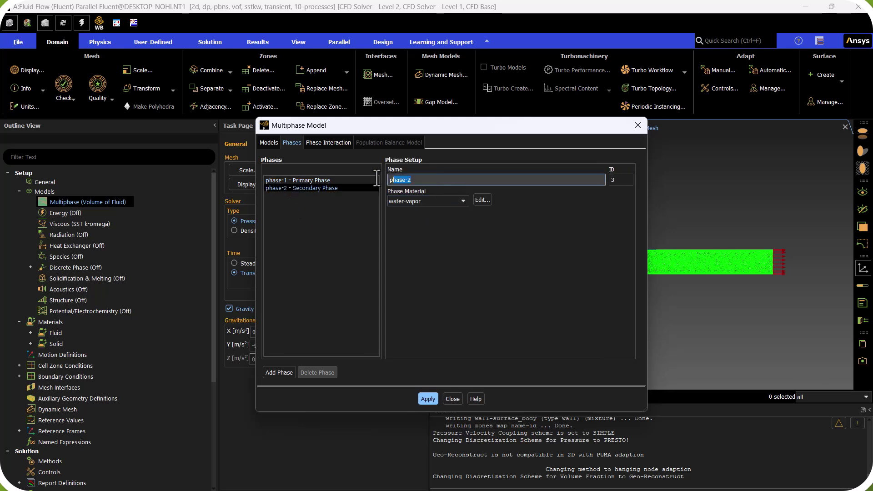
double_click(444, 178)
text(vapor)
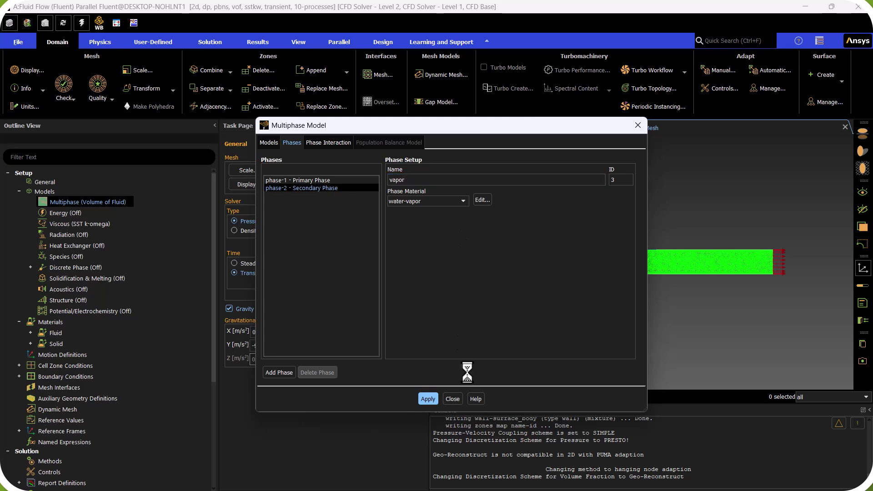
click(428, 399)
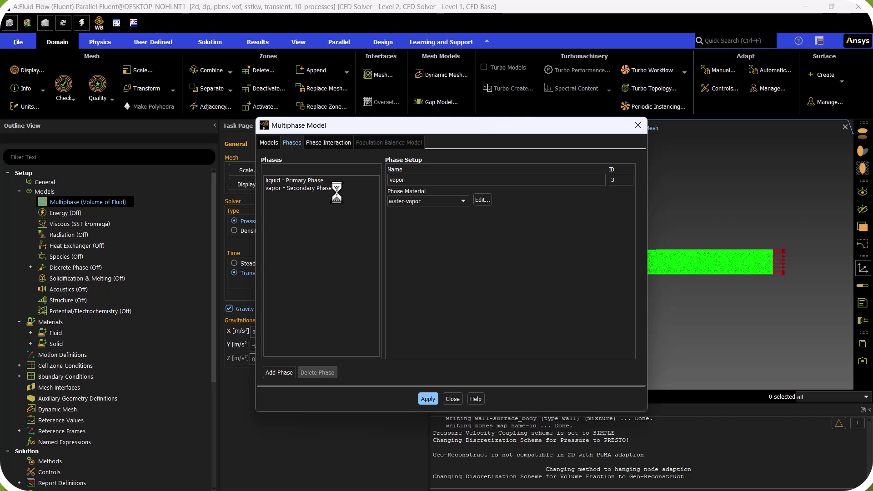
click(322, 143)
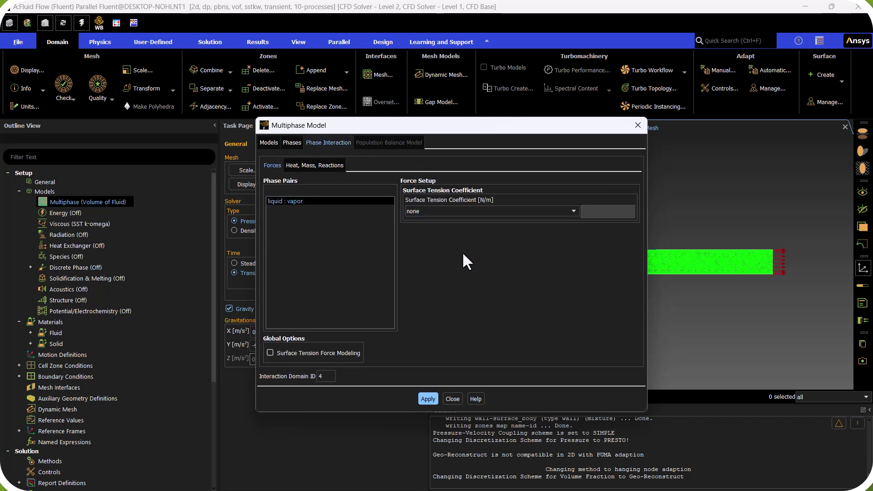
Step: Give the liquid–vapor pair a constant 0.07 N/m surface tension coefficient and apply it
click(497, 217)
click(459, 226)
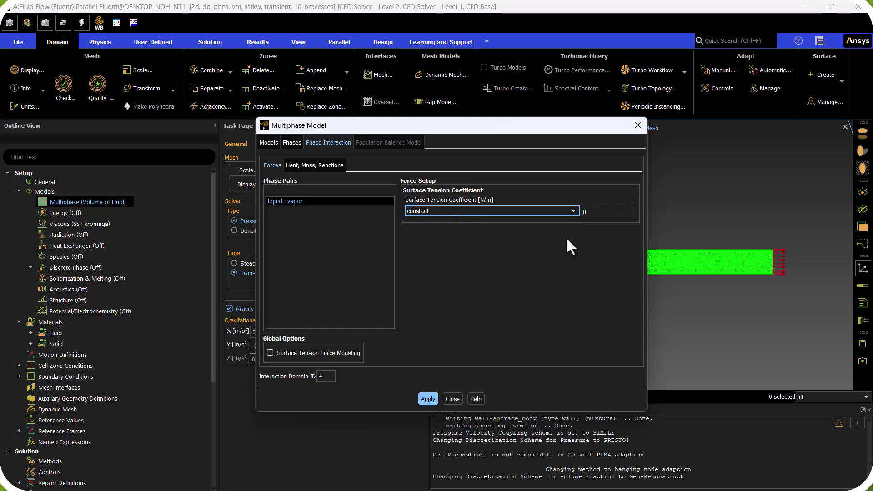
click(612, 216)
text(.07)
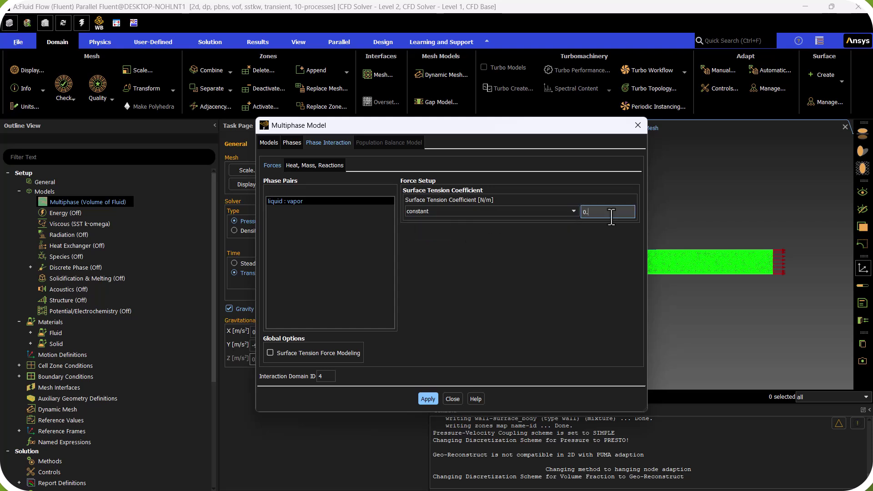
click(426, 398)
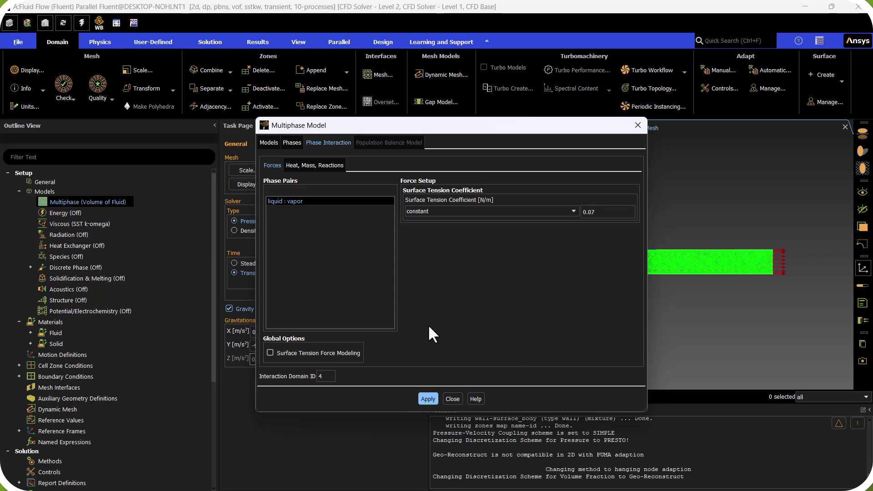
click(310, 166)
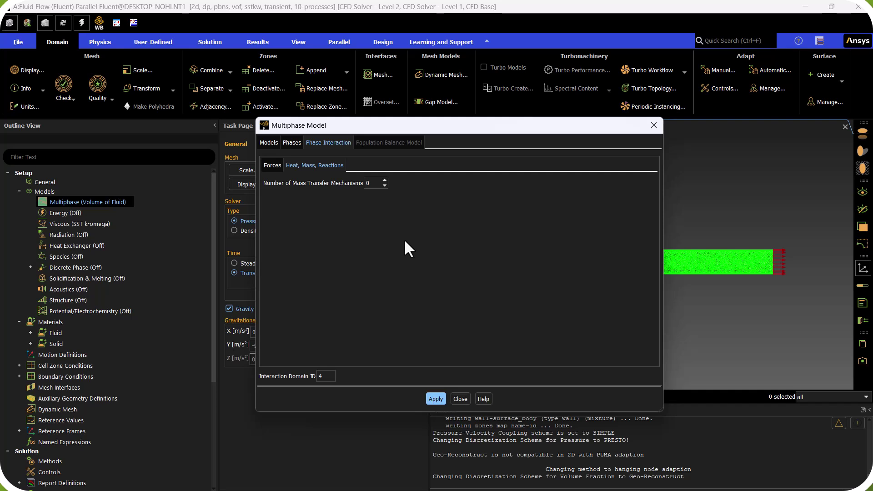
Step: Add one liquid-to-vapor evaporation-condensation mechanism using the Lee model at 373.15 K saturation
click(385, 180)
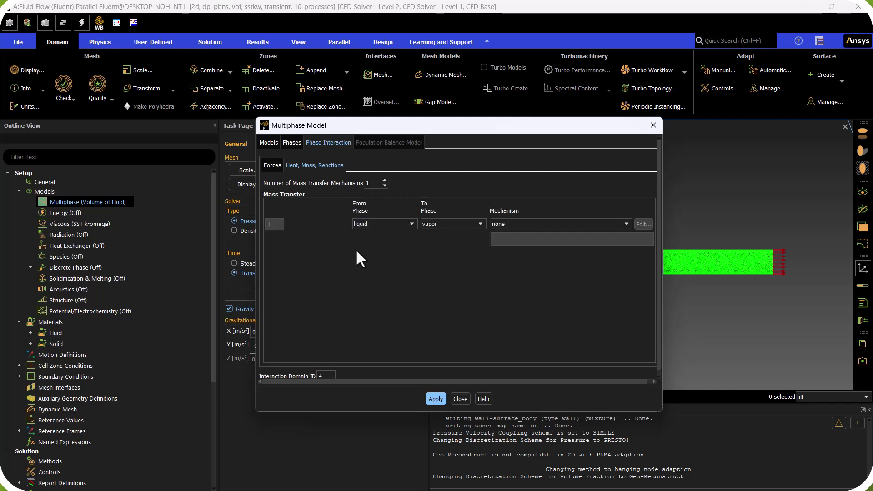
click(537, 224)
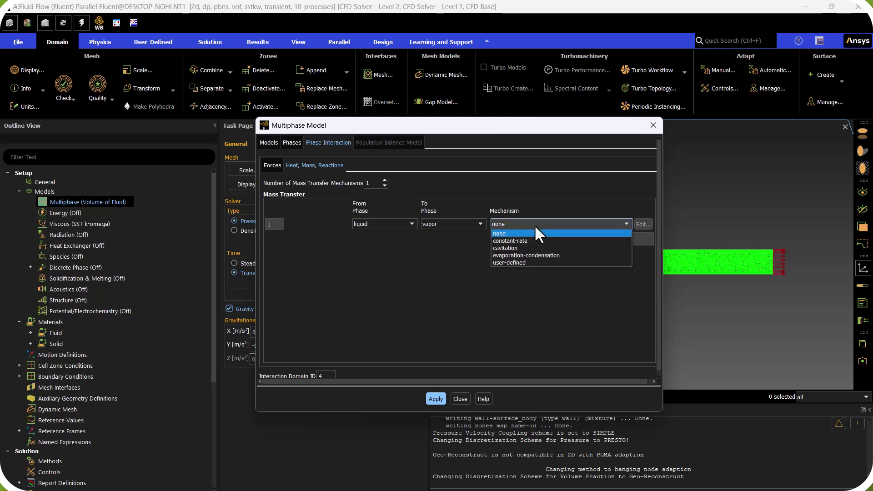
click(547, 255)
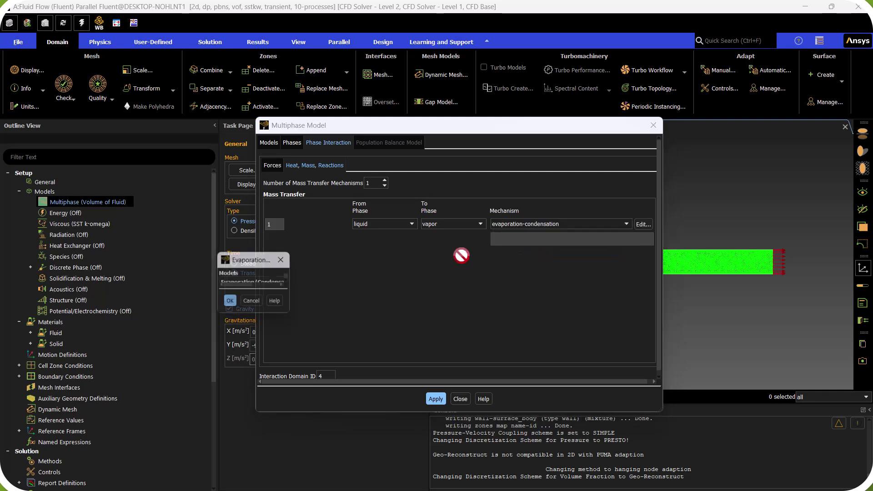
drag(288, 257, 296, 215)
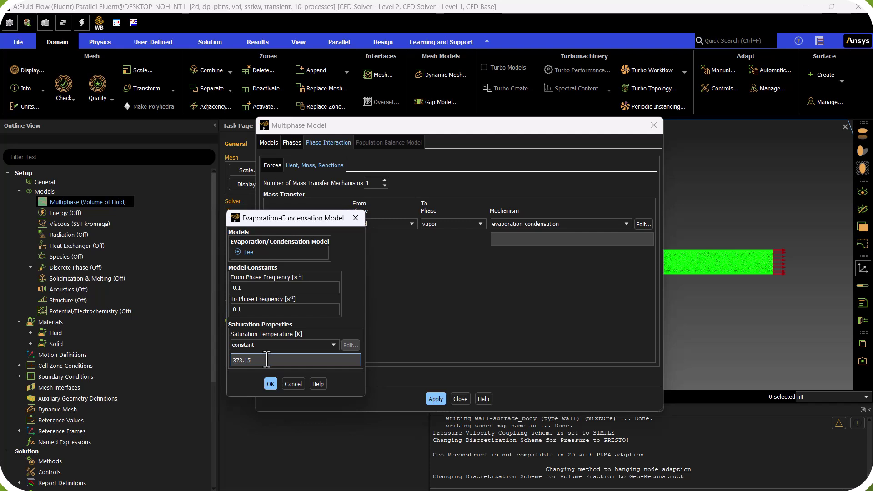
click(271, 386)
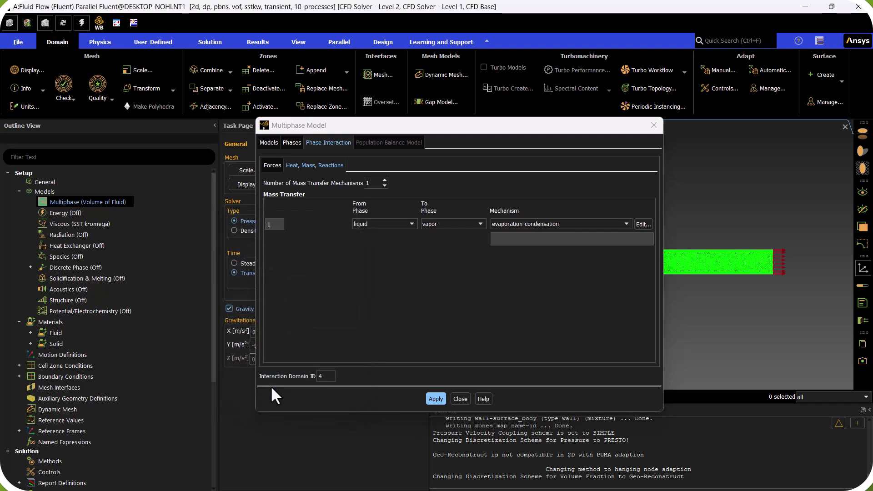
click(435, 398)
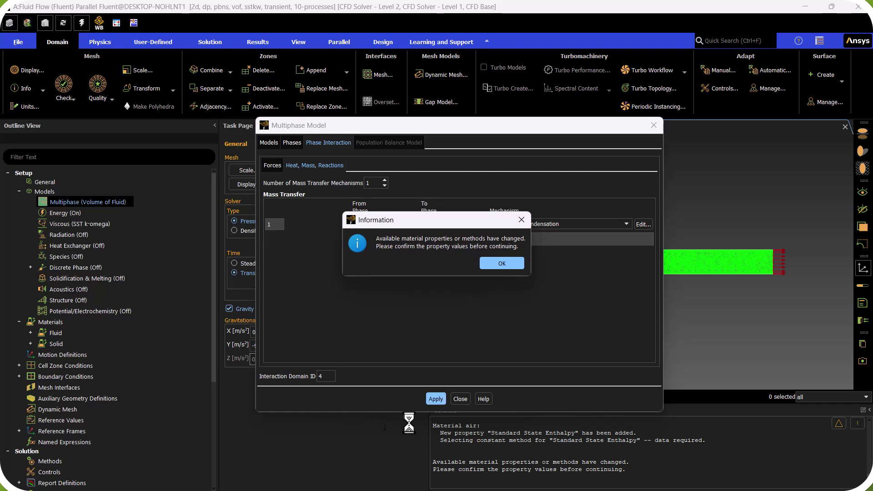
click(510, 267)
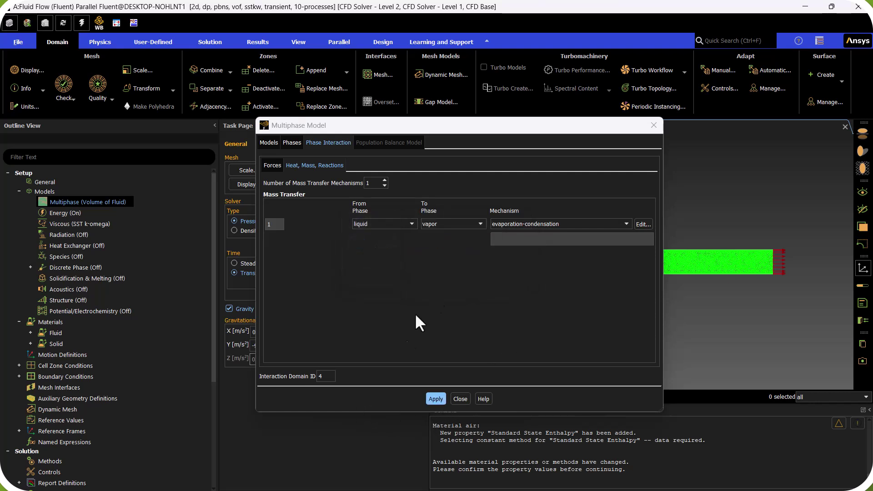
click(453, 399)
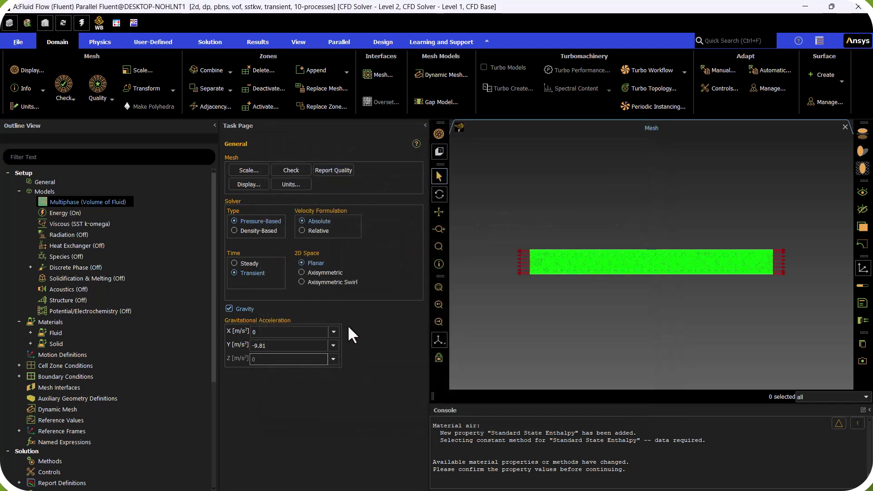
Step: Change the Viscous model from SST k-omega to Laminar
double_click(78, 223)
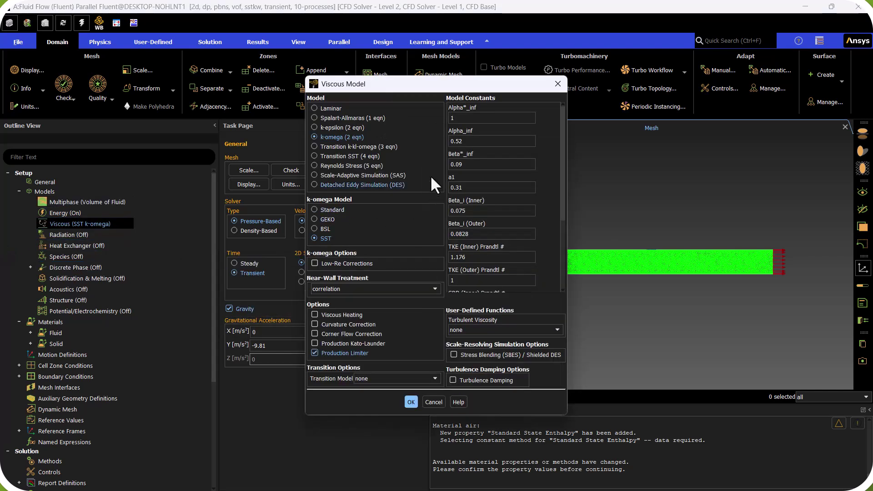
click(325, 109)
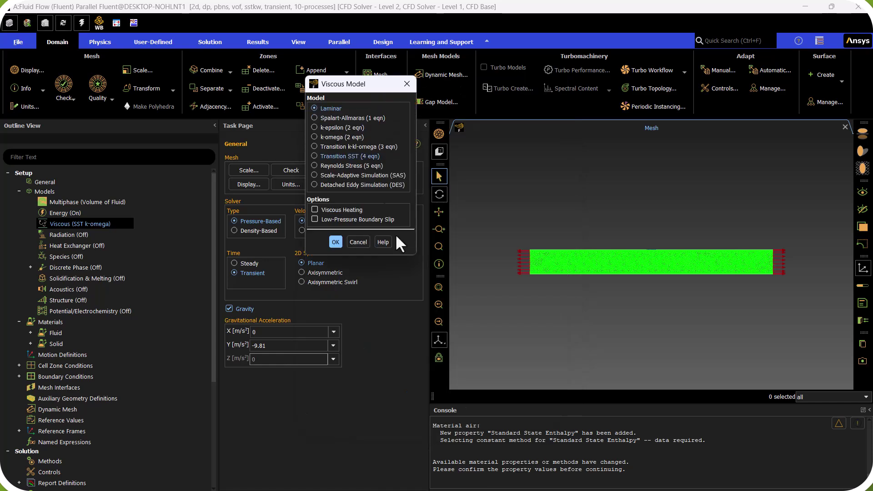
click(335, 242)
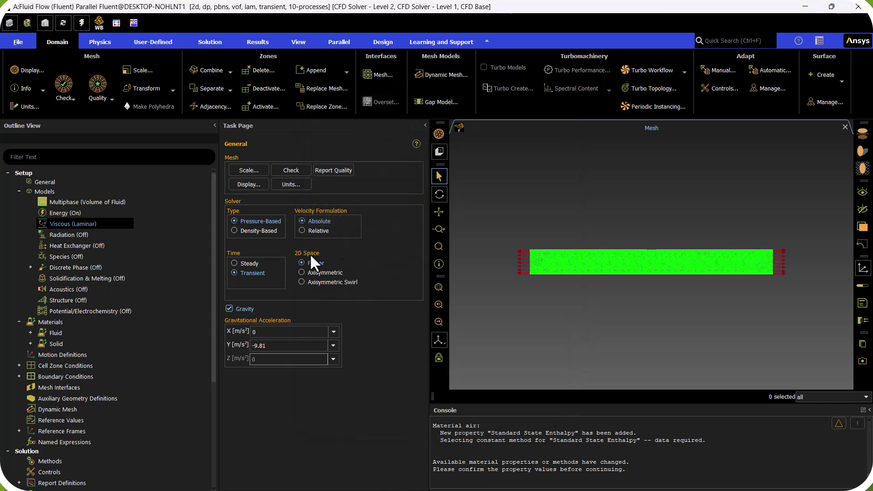
scroll(10, 312, down, 2)
scroll(10, 312, down, 2)
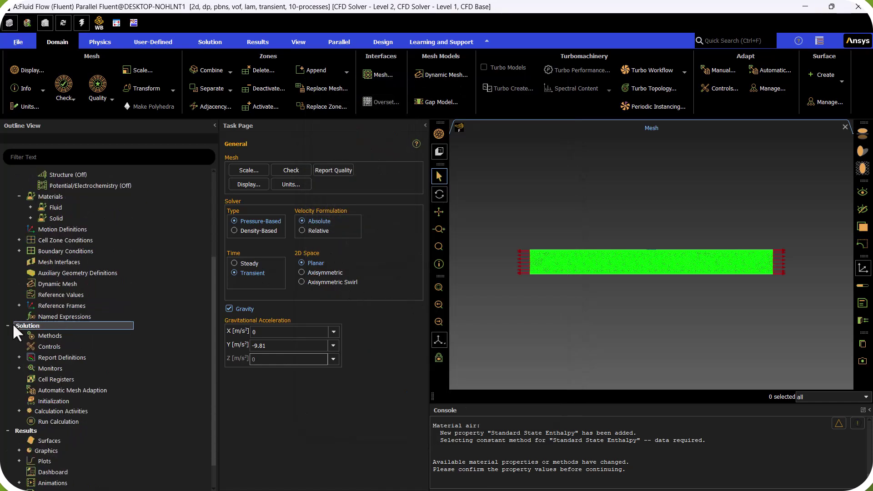
click(19, 250)
Step: Set the vapor volume fraction on the inlet's vapor phase to 0 and apply it
click(31, 262)
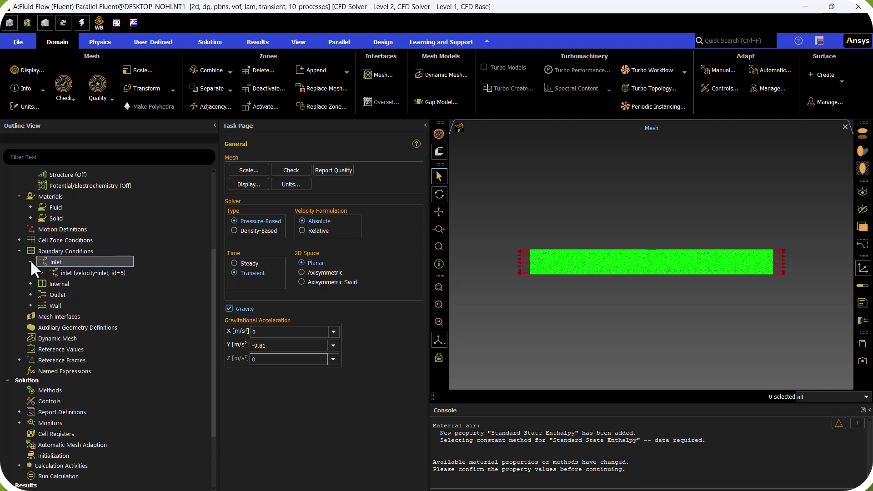
click(47, 272)
click(42, 273)
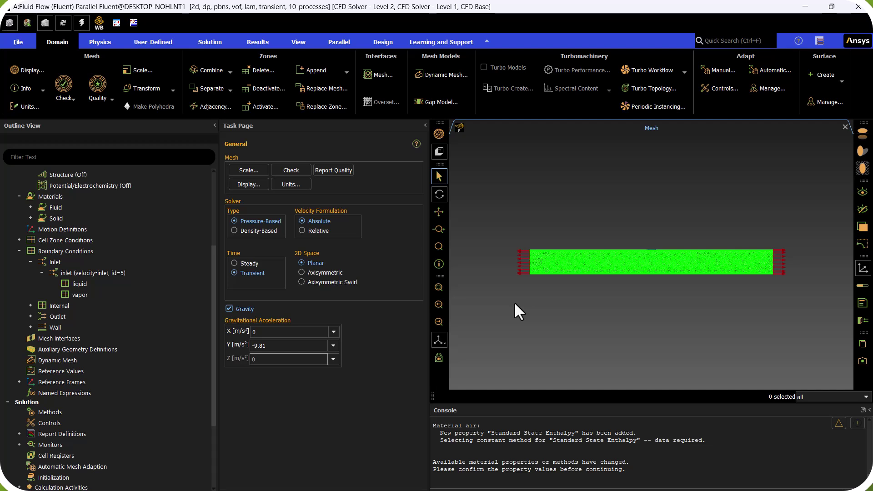
click(89, 296)
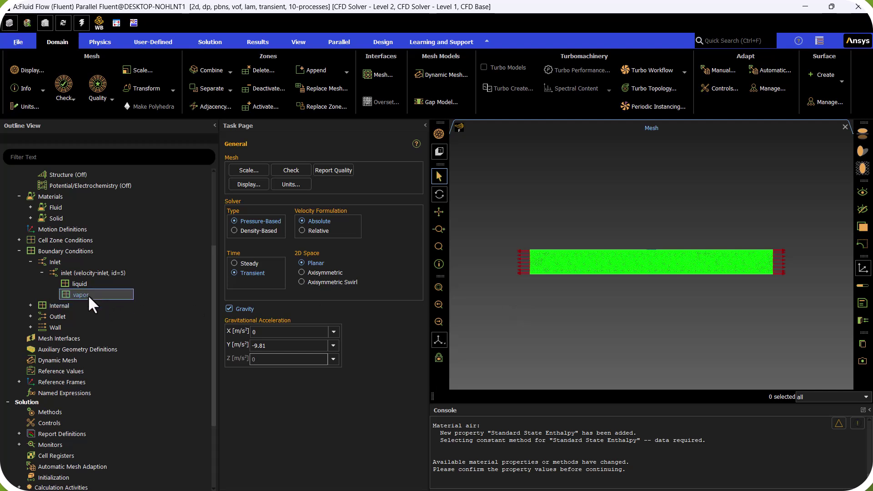
double_click(89, 295)
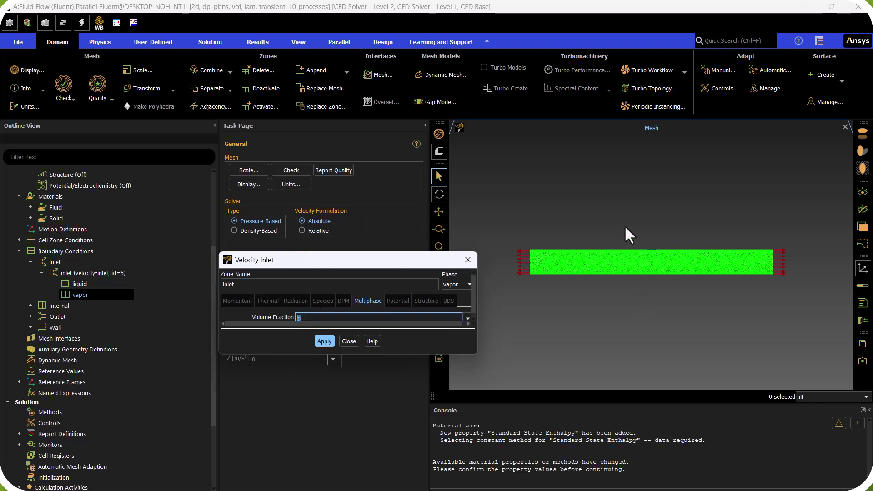
click(322, 342)
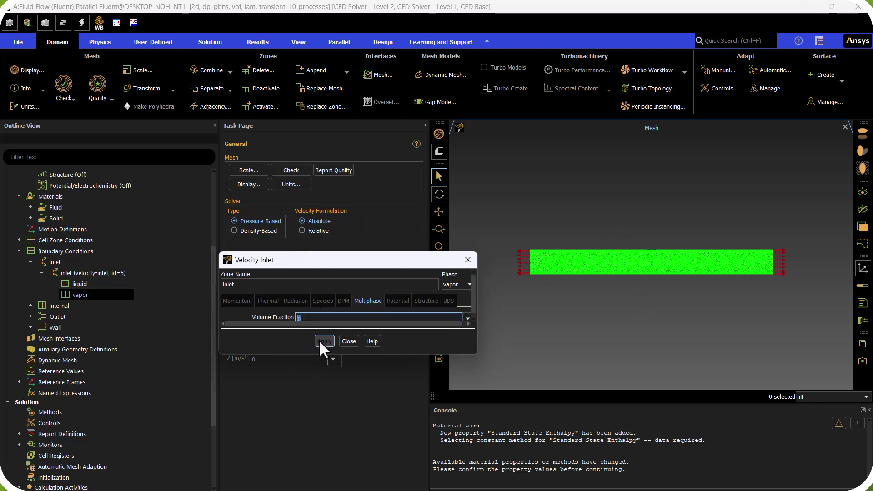
click(348, 341)
Step: Set the inlet mixture velocity magnitude to 0.05 m/s, keeping its temperature at 300 K
double_click(92, 275)
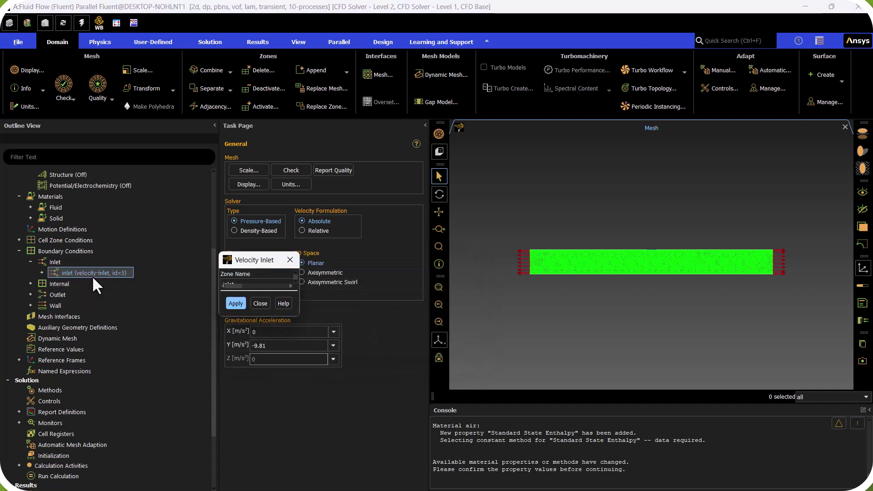
click(340, 346)
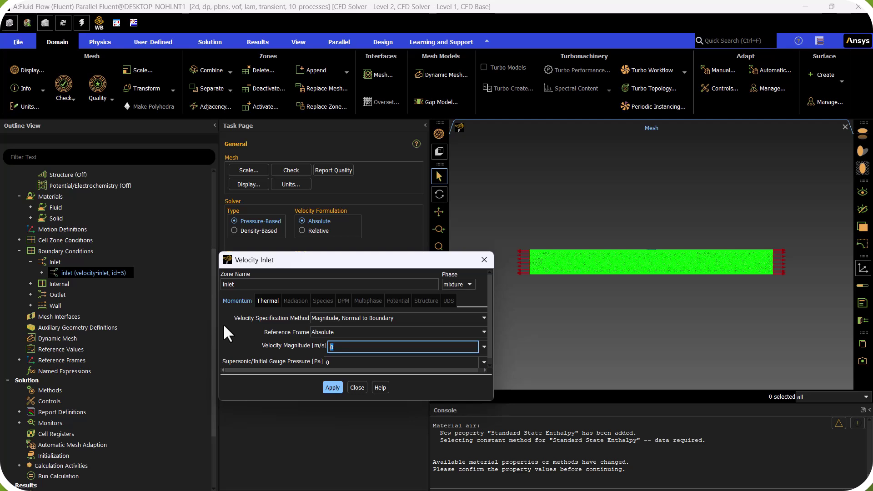
text(0.05)
click(332, 387)
click(266, 300)
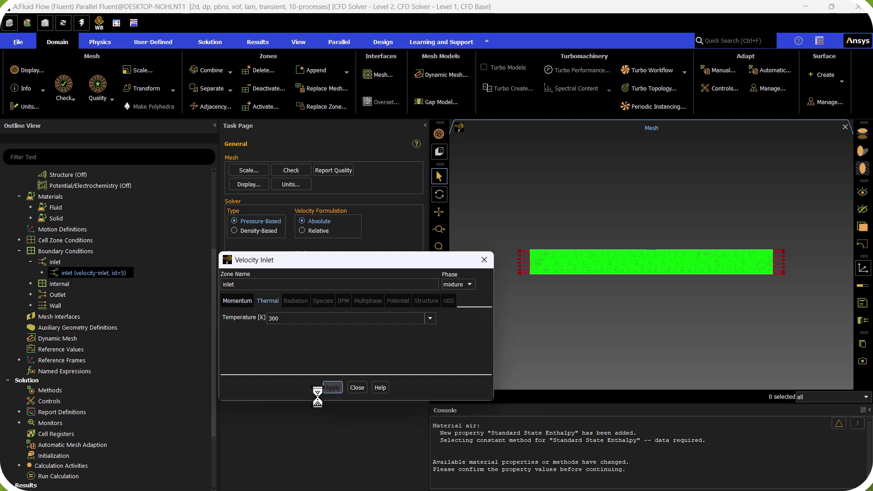
click(357, 387)
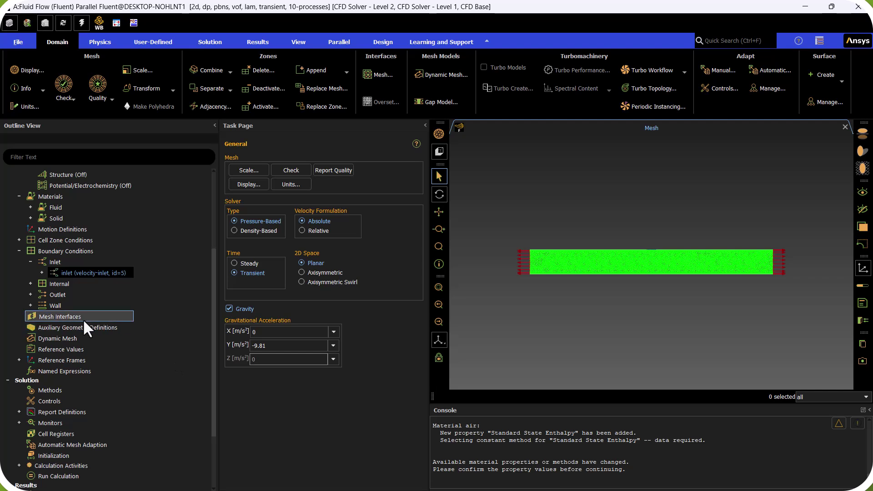
click(30, 305)
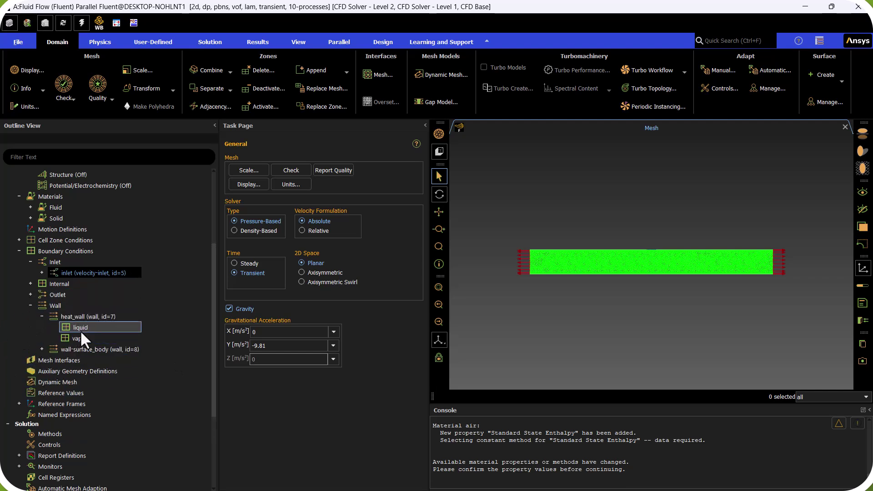
Step: Give the heat_wall boundary a fixed Temperature thermal condition of 800 K and apply it
click(86, 317)
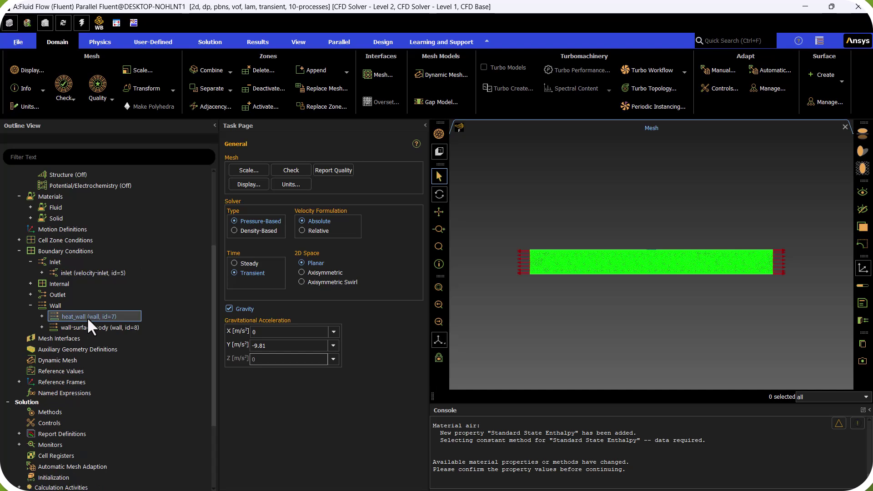
double_click(87, 317)
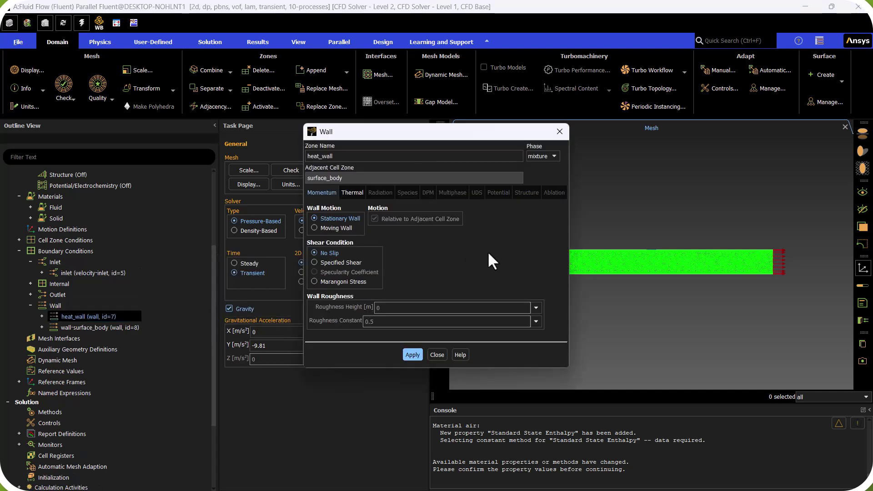
click(352, 193)
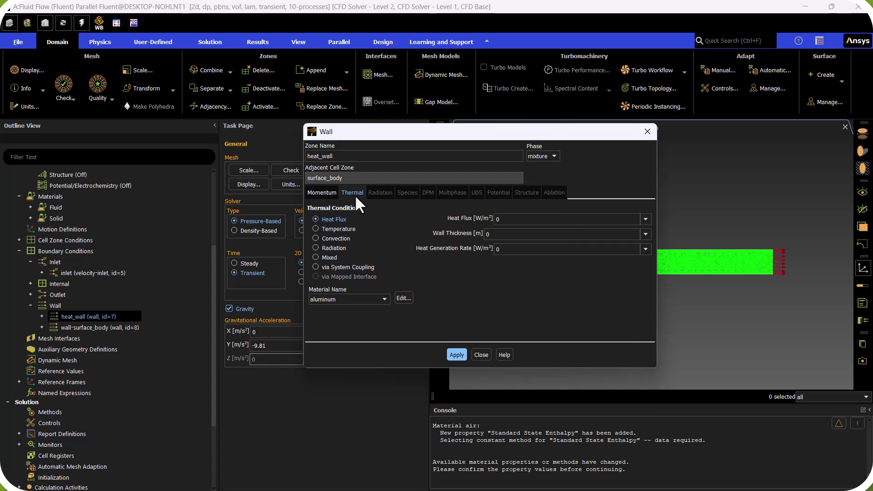
click(339, 230)
double_click(494, 220)
text(800)
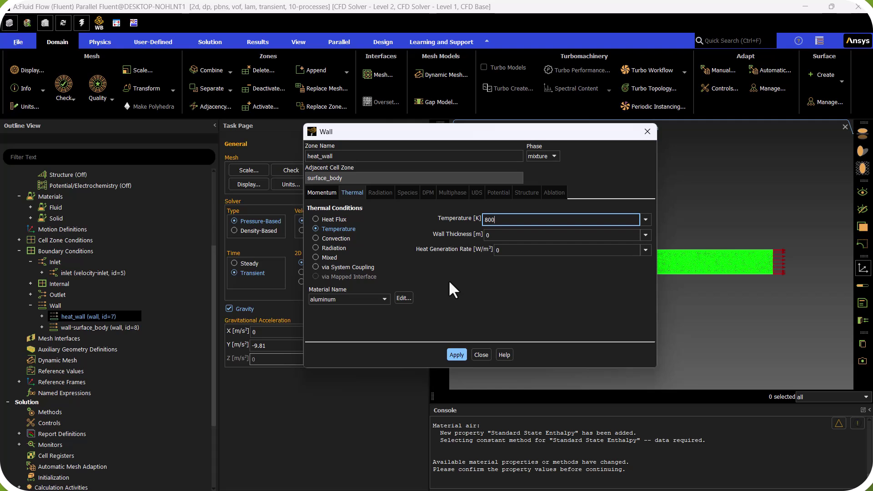
click(455, 354)
click(471, 353)
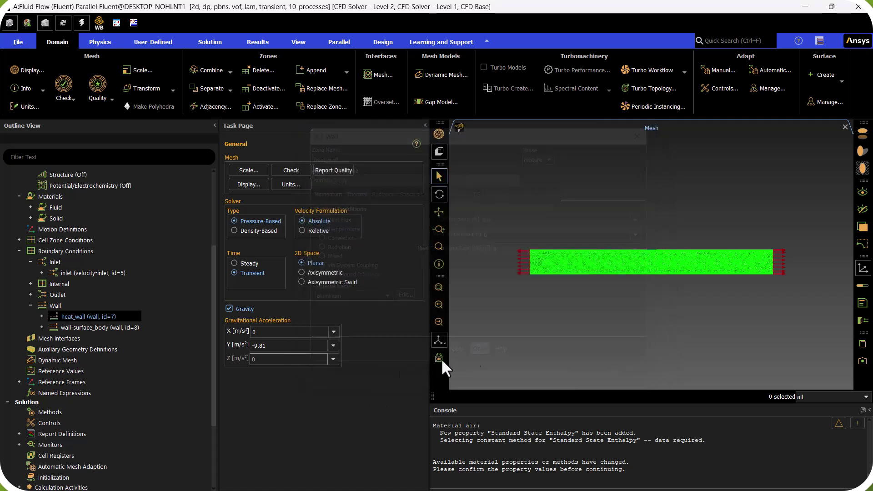
scroll(77, 352, down, 2)
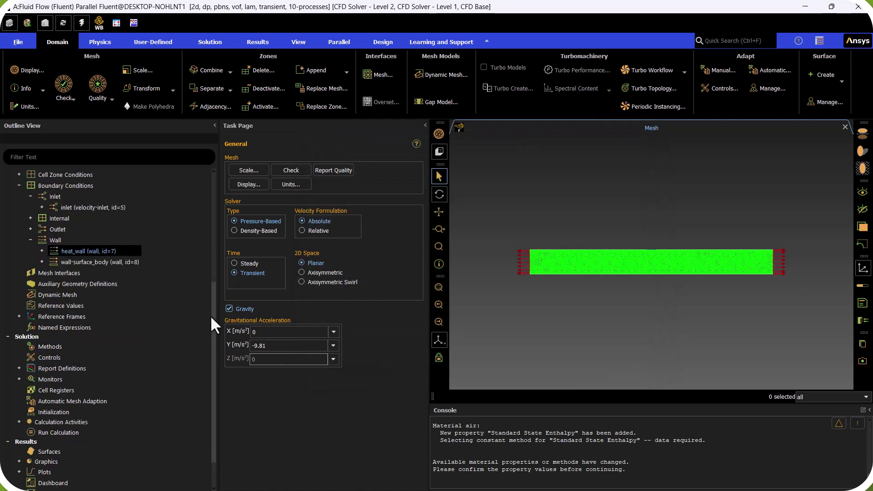
Step: Initialize the solution from all zones with a 300 K initial temperature
click(53, 411)
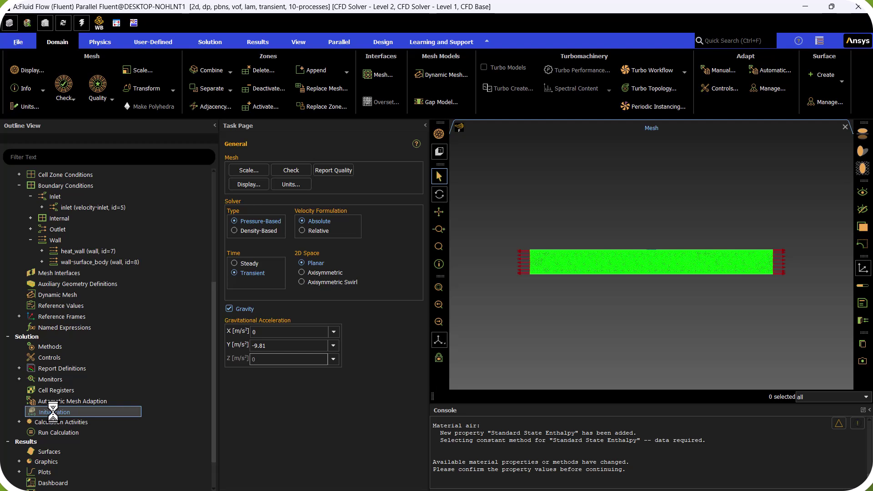
double_click(52, 411)
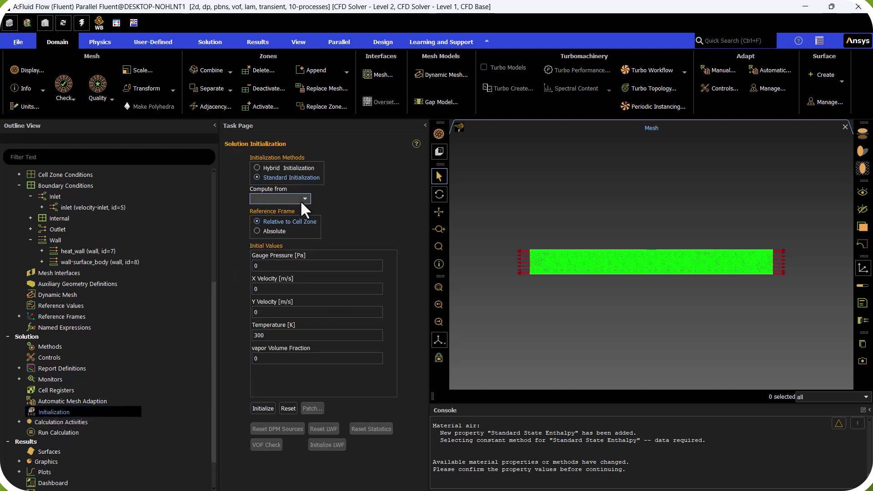
click(300, 200)
click(282, 208)
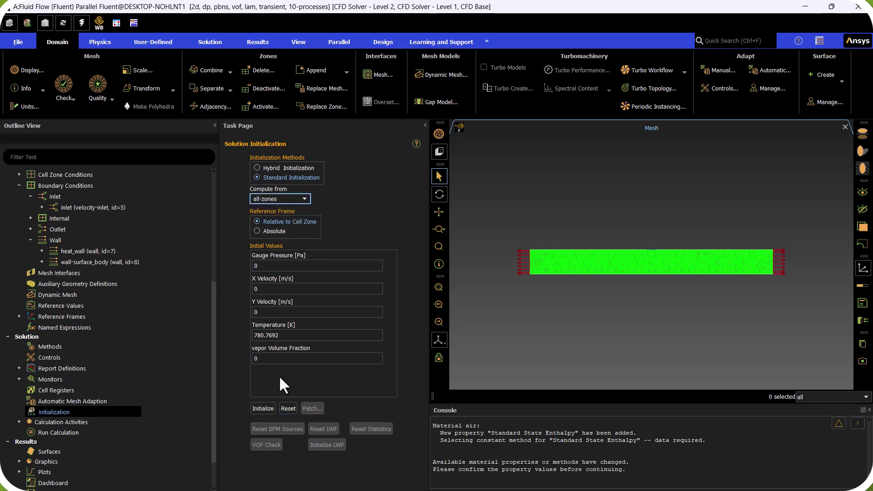
click(294, 335)
drag(293, 336, 232, 337)
text(300)
key(Return)
click(263, 407)
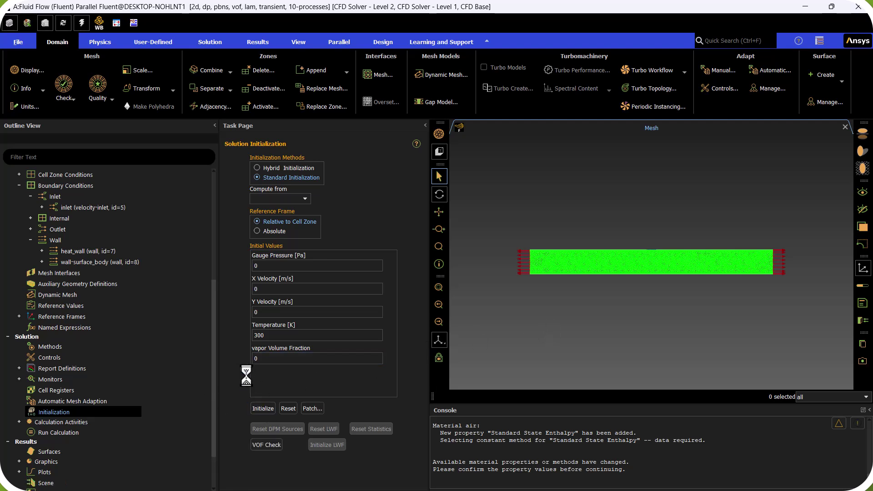
Step: Set Autosave to save the data file every 1 time step
click(19, 421)
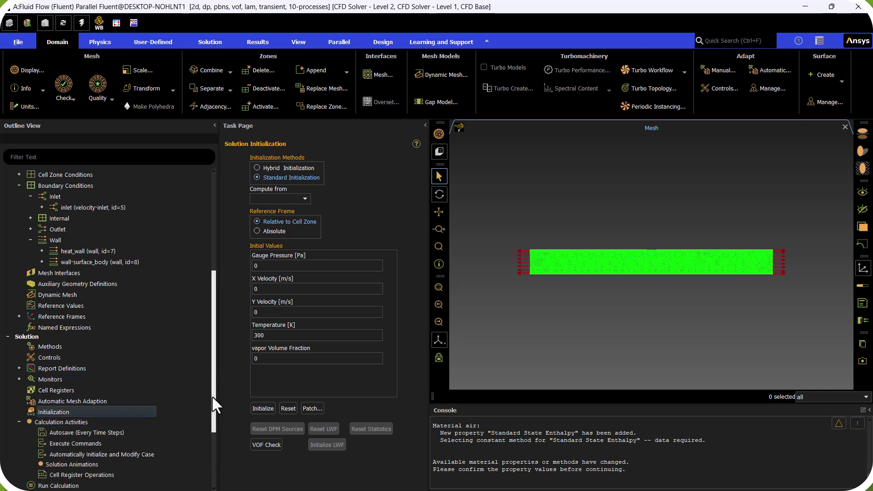
scroll(211, 395, down, 2)
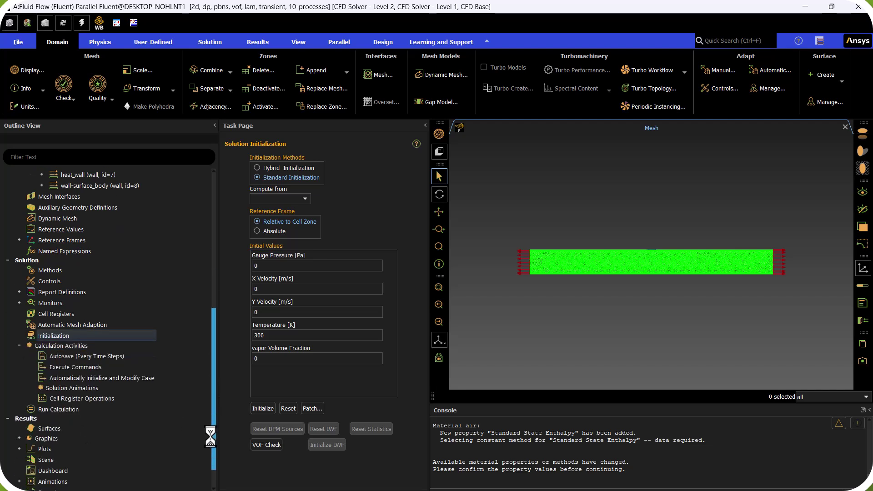
click(76, 356)
double_click(75, 355)
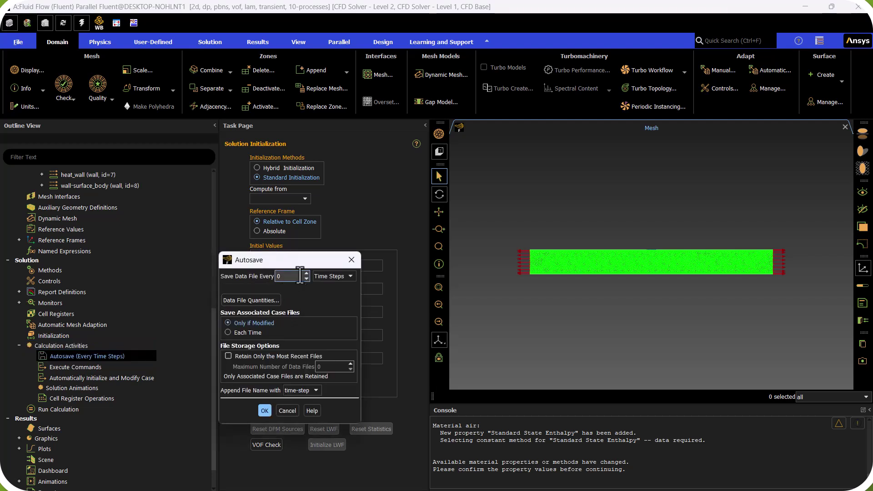
click(307, 274)
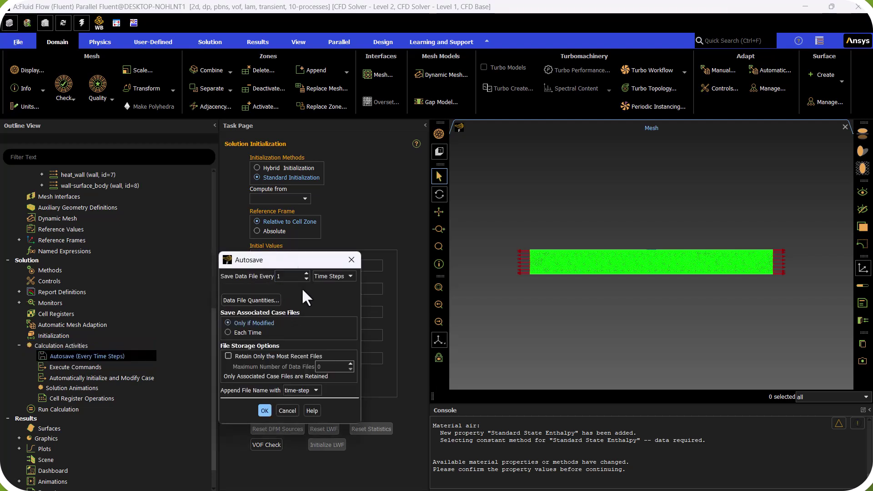
click(264, 411)
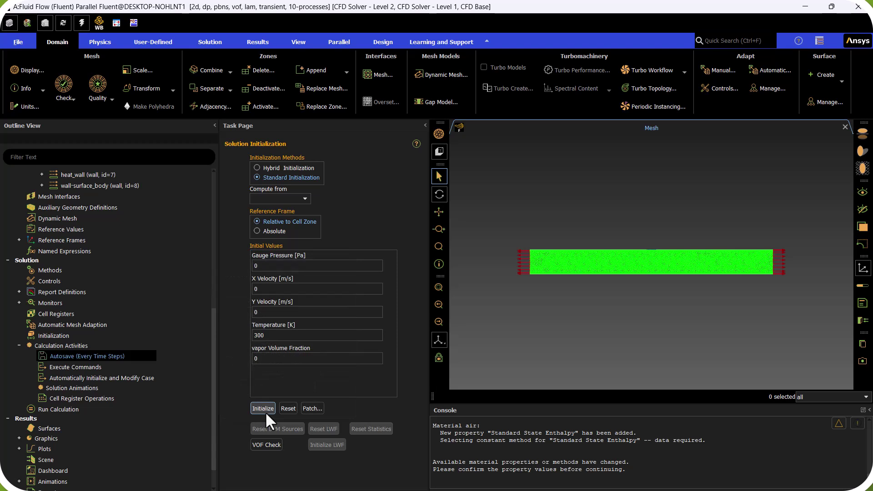
click(46, 409)
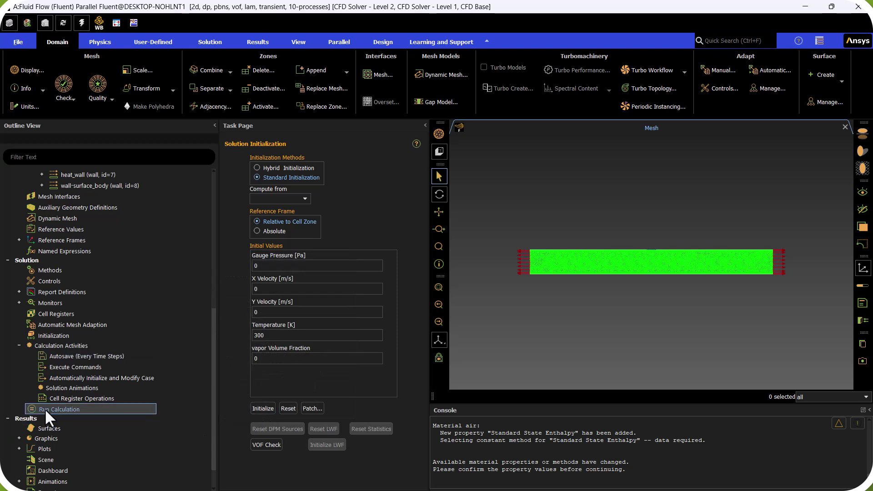
Step: Run the transient calculation for 300 time steps of 0.01 s until it completes
click(232, 230)
double_click(232, 229)
text(300)
key(Tab)
text(0.01)
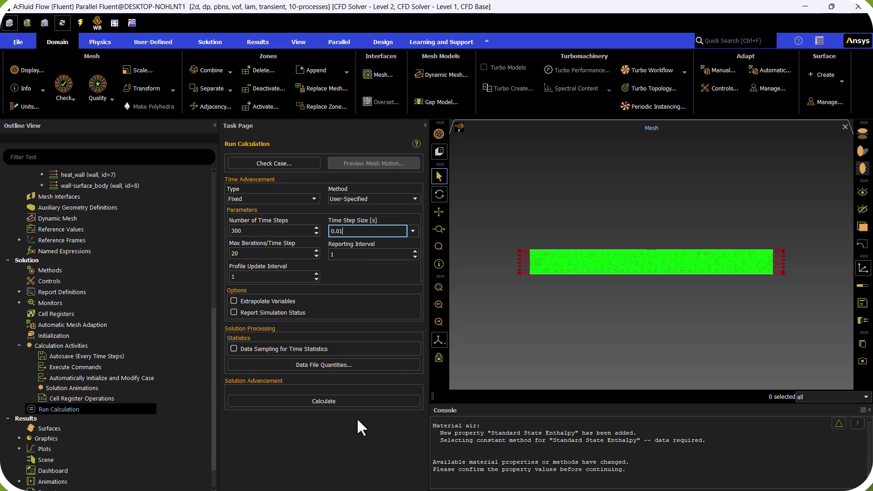
click(337, 405)
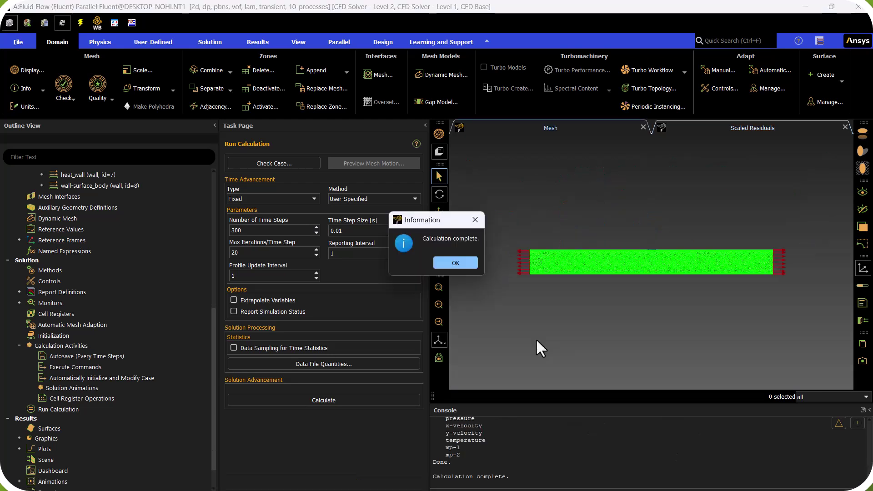
click(447, 264)
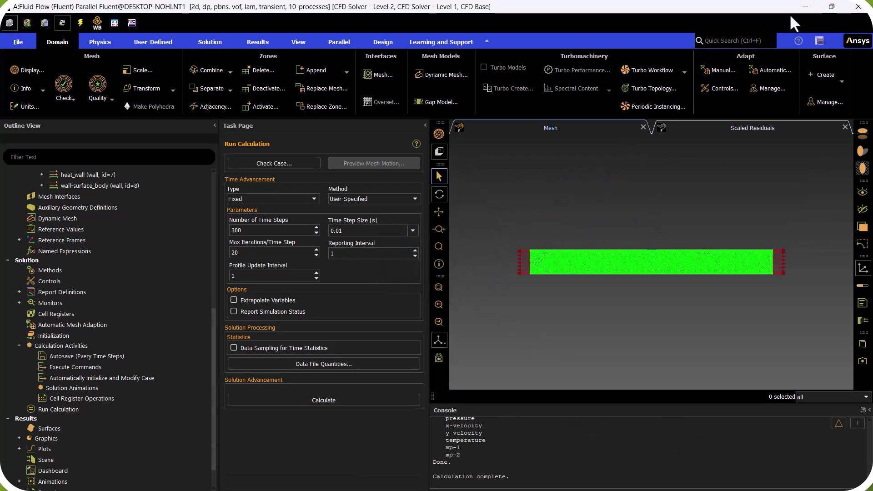
Step: Launch CFD-Post by editing the Fluid Flow (Fluent) system's Results cell in Workbench
click(801, 7)
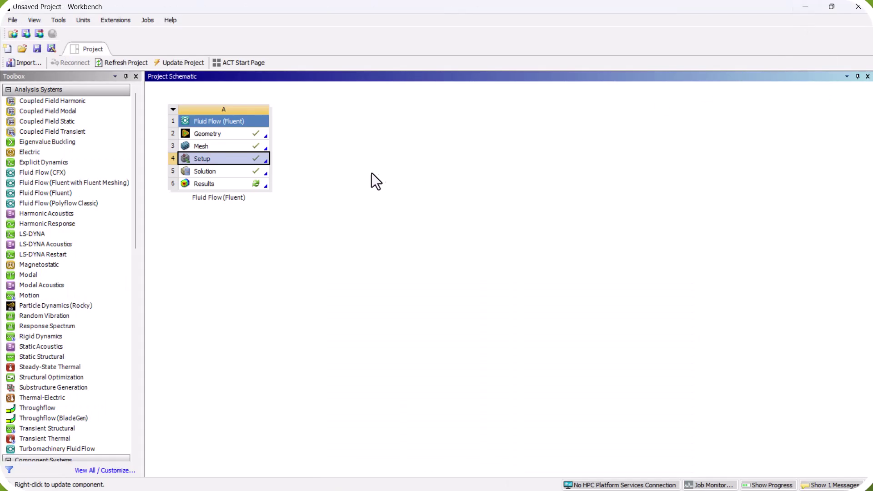
right_click(212, 185)
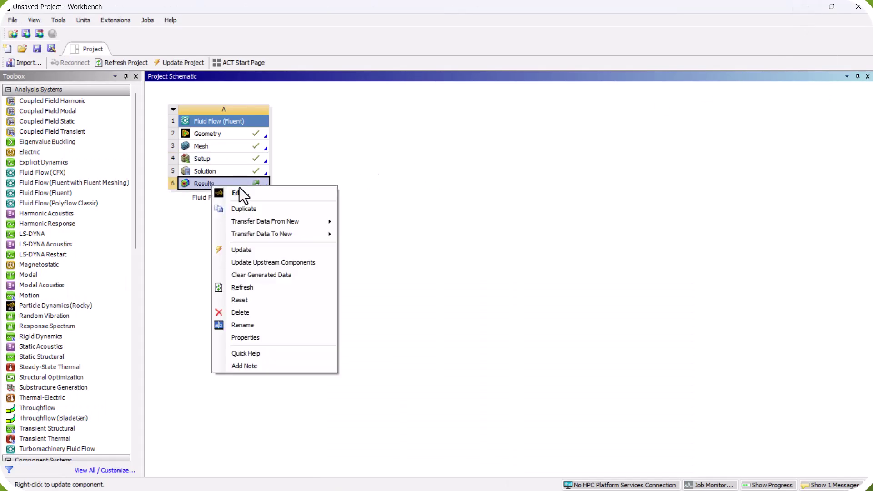
click(246, 192)
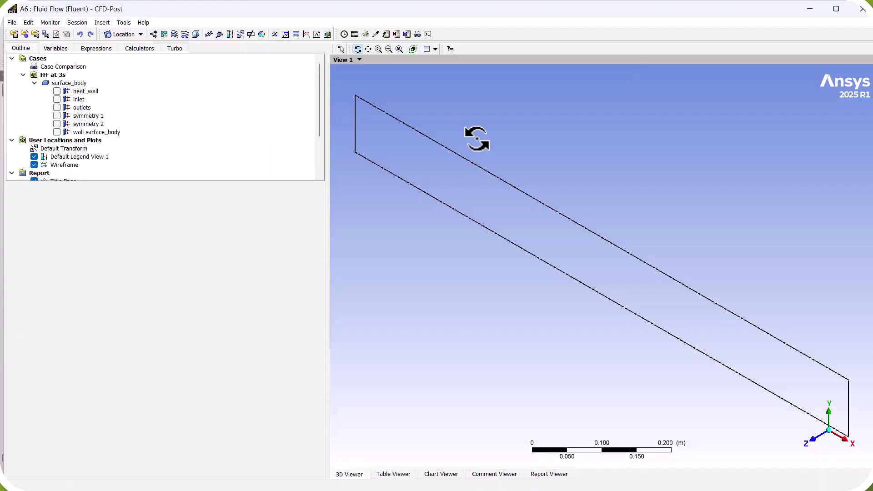
scroll(290, 173, down, 1)
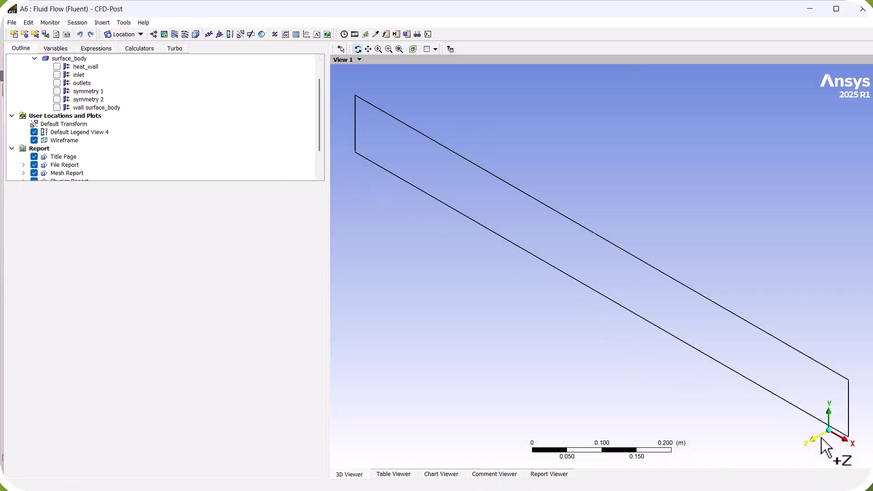
Step: Insert a new contour named Contour 1 located on symmetry 1
click(165, 34)
click(188, 76)
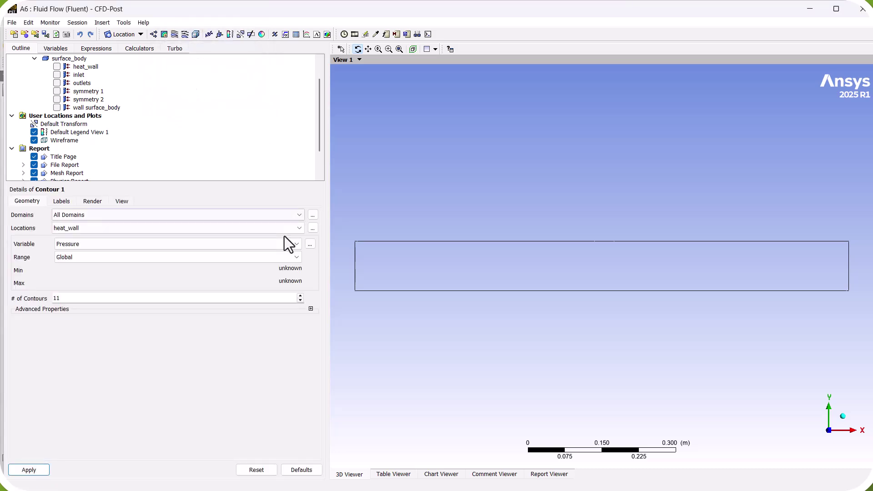
click(103, 227)
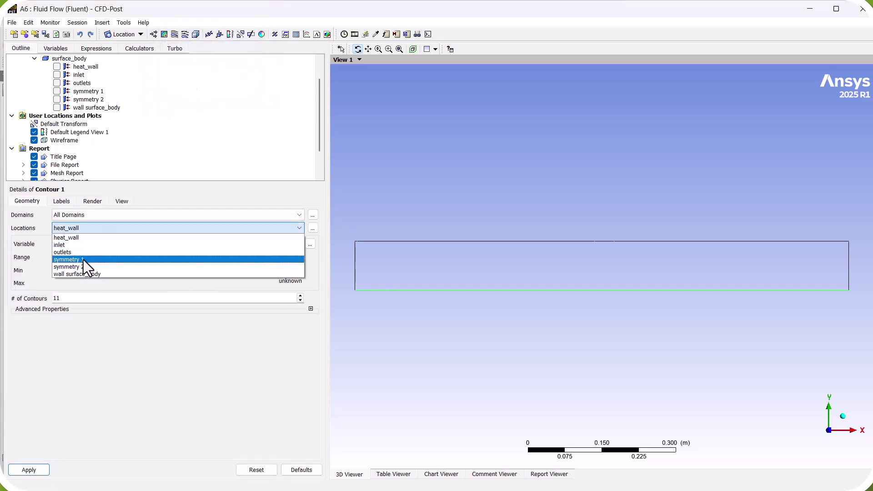
click(84, 260)
Step: Set the contour variable to Vapor.Volume Fraction and apply it to show the vapor bubbles
click(103, 242)
click(103, 242)
click(311, 244)
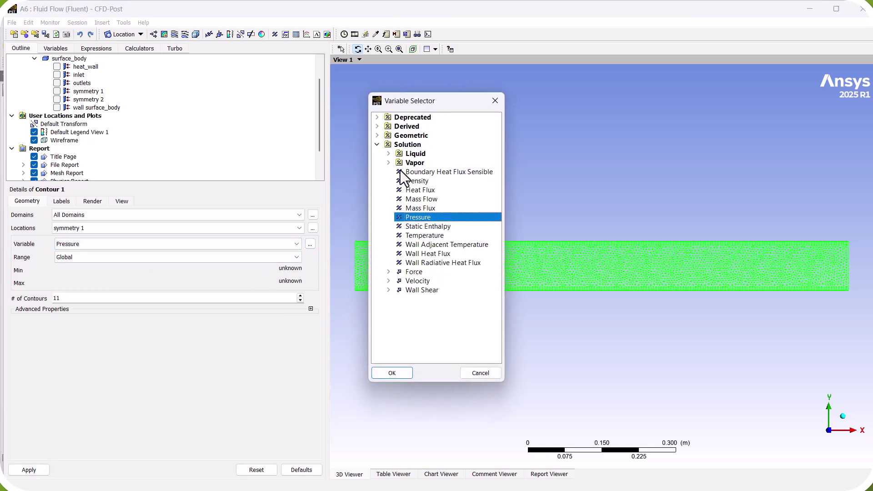
click(389, 162)
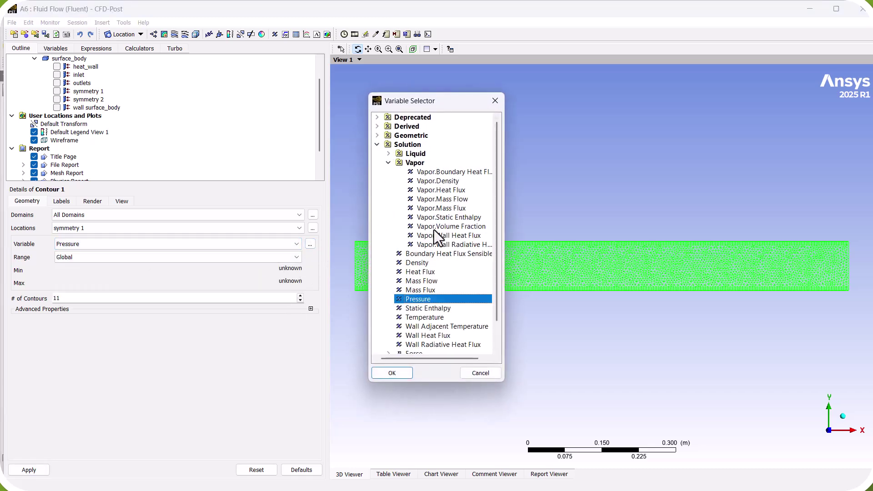
click(454, 228)
click(392, 375)
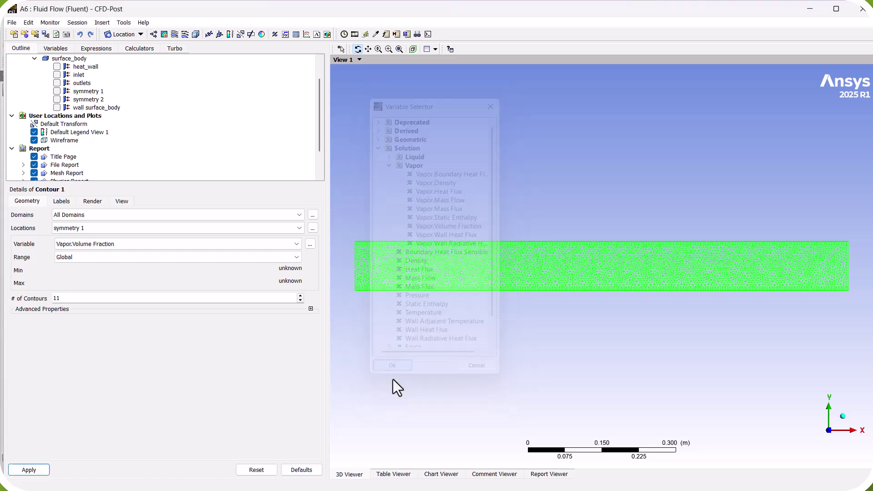
click(29, 470)
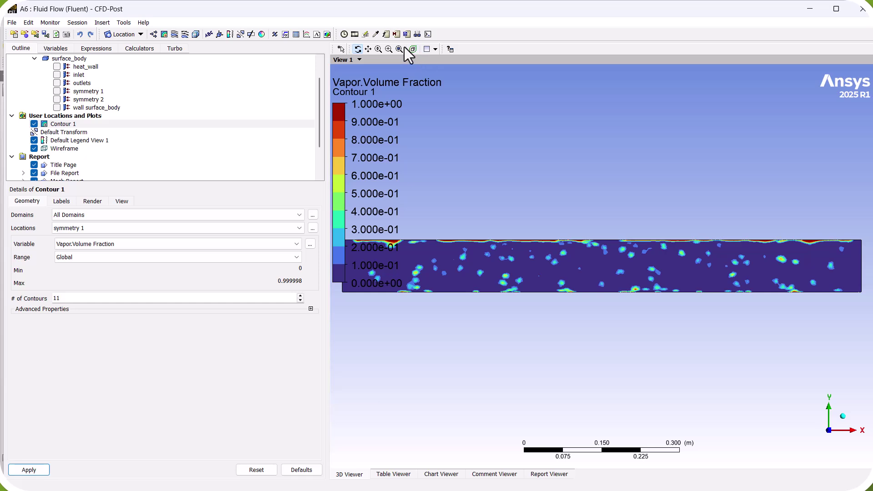
scroll(544, 172, down, 3)
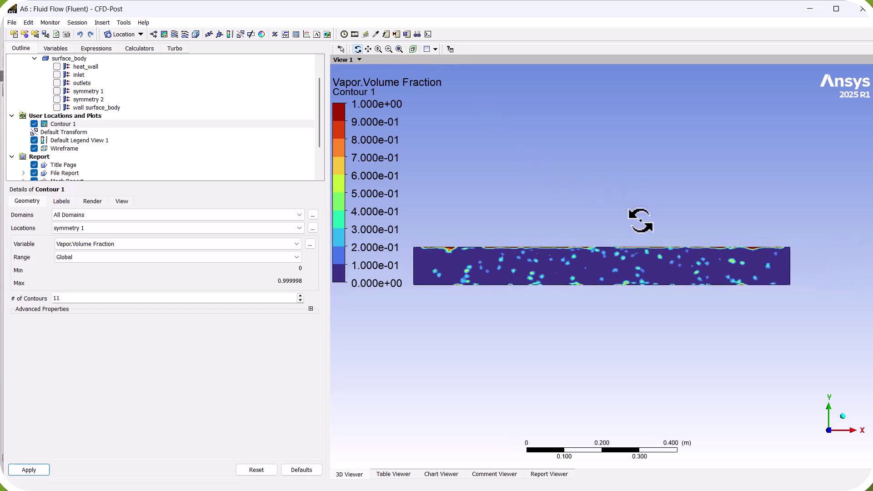
scroll(429, 169, down, 1)
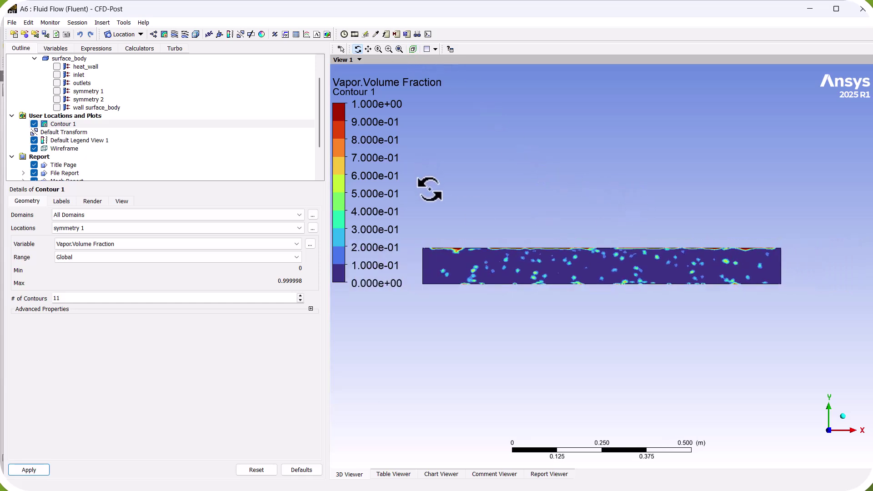
Step: Configure the timestep animation to use a specified number of 200 frames
click(354, 34)
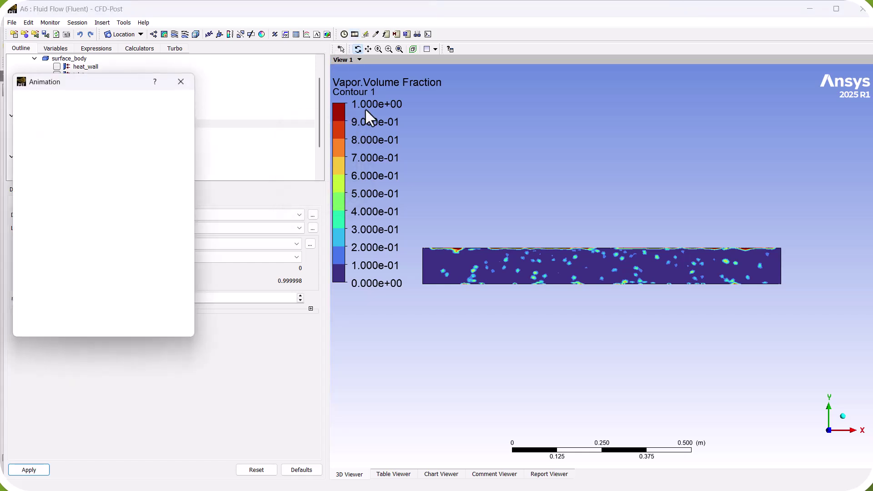
click(179, 167)
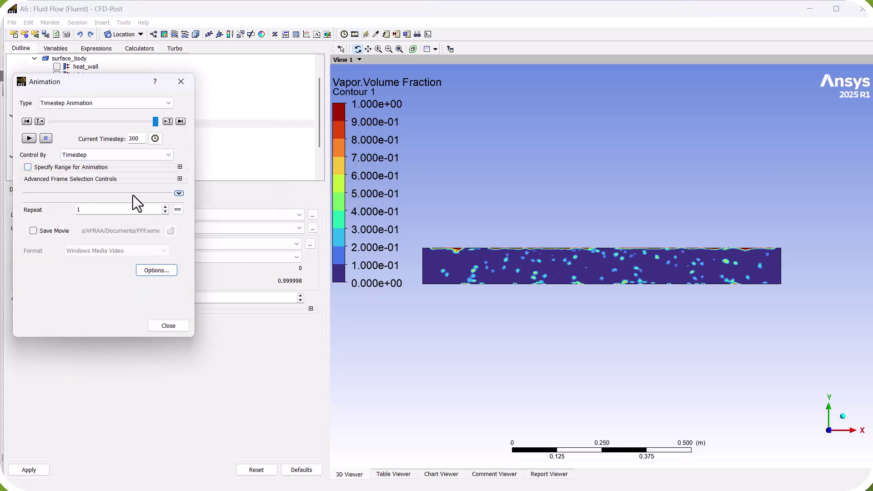
click(180, 178)
click(114, 191)
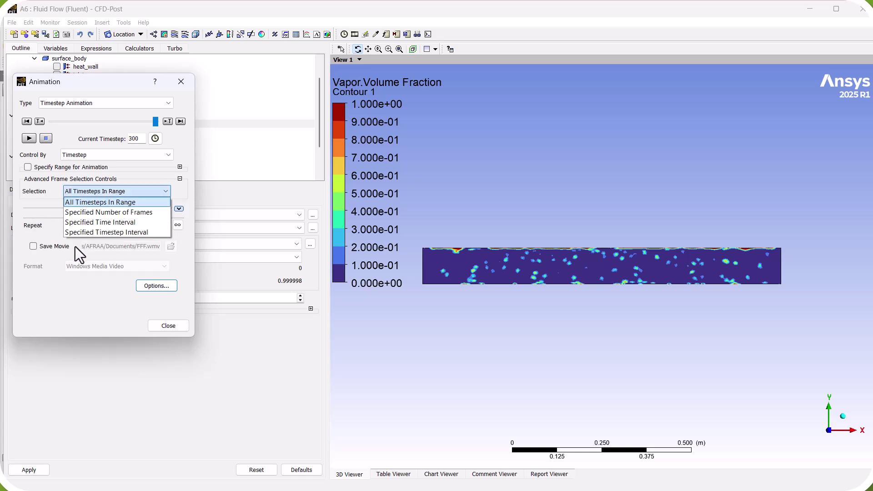
click(99, 214)
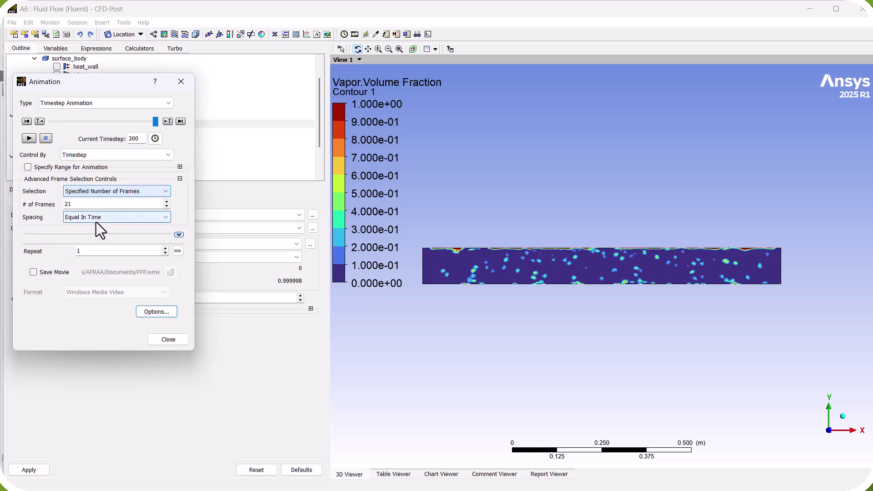
drag(88, 204, 36, 207)
text(200)
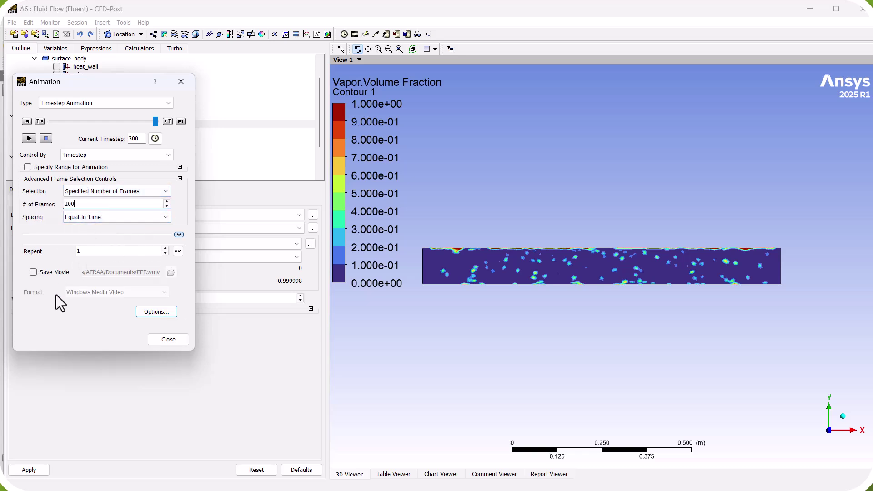
Step: Play and record the animation to FFF.wmv, overwriting the existing movie file
click(33, 272)
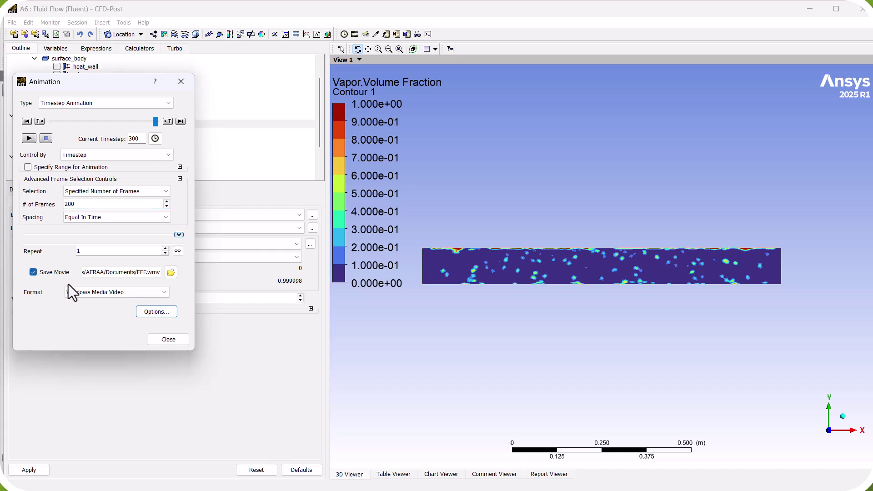
click(28, 138)
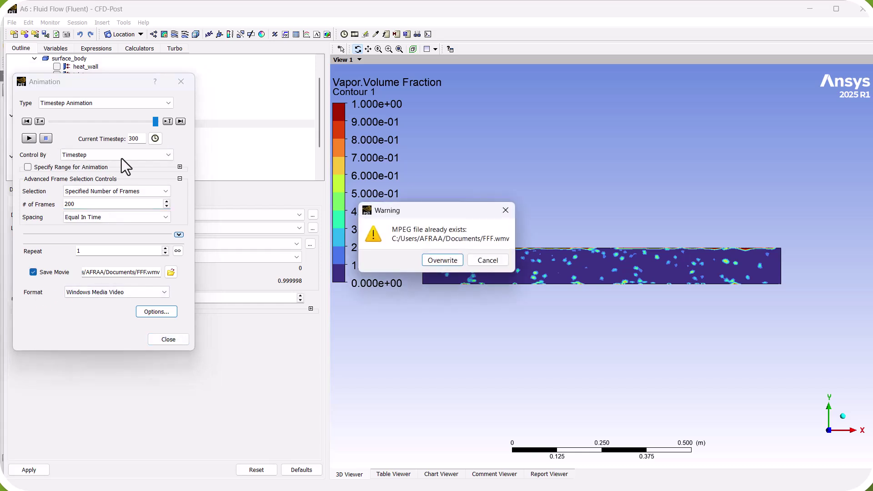
click(442, 260)
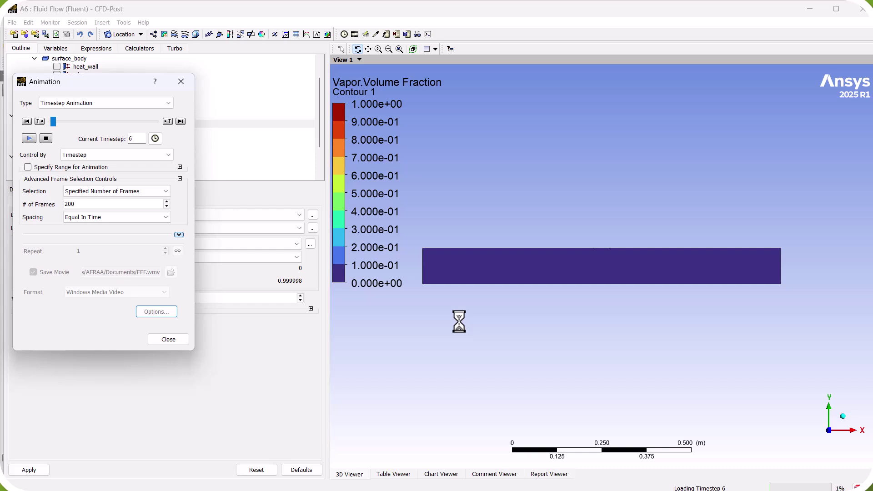